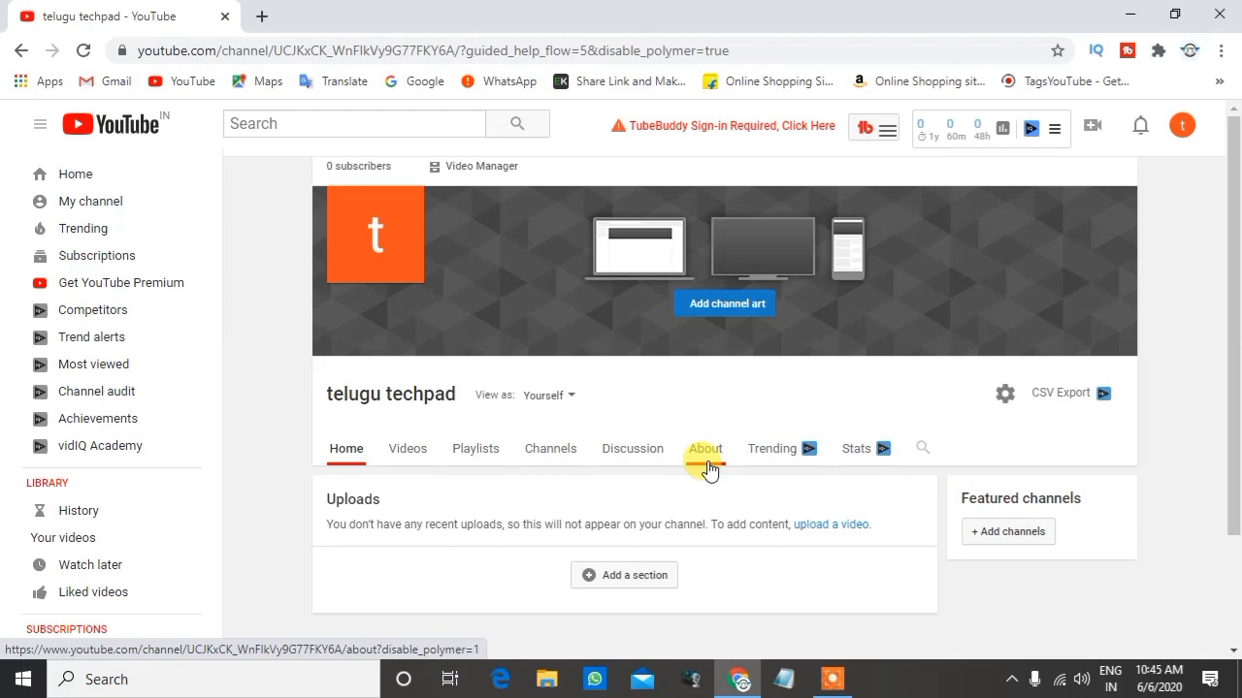
Step: Open the channel's About page and its description editor, and close the editor with the description left blank
{"action": "left_click", "coordinate": [707, 468]}
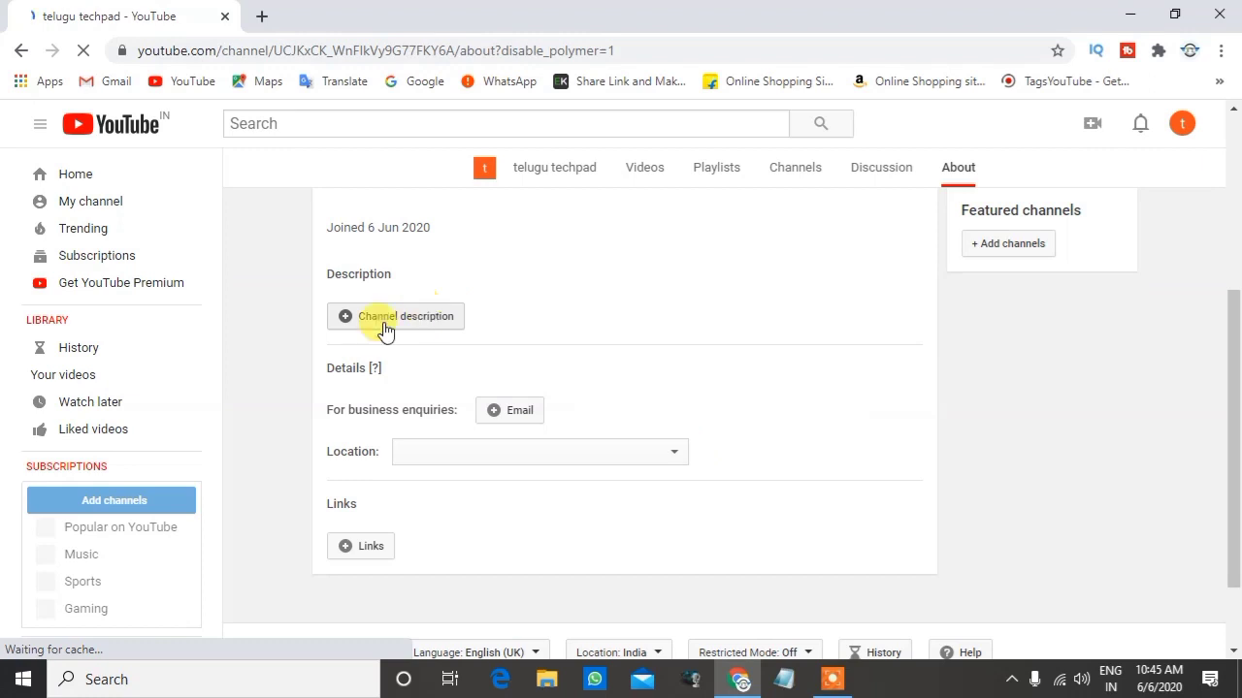
{"action": "scroll", "coordinate": [562, 232], "scroll_direction": "up", "scroll_amount": 3}
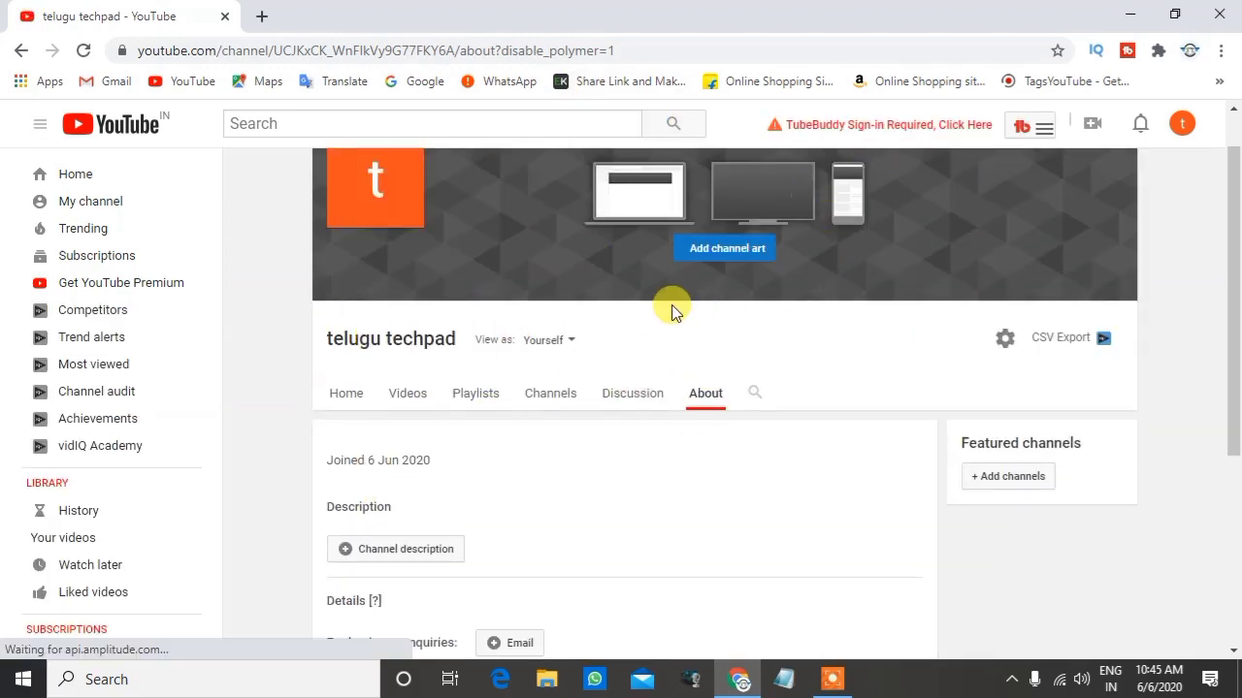
{"action": "scroll", "coordinate": [377, 538], "scroll_direction": "down", "scroll_amount": 2}
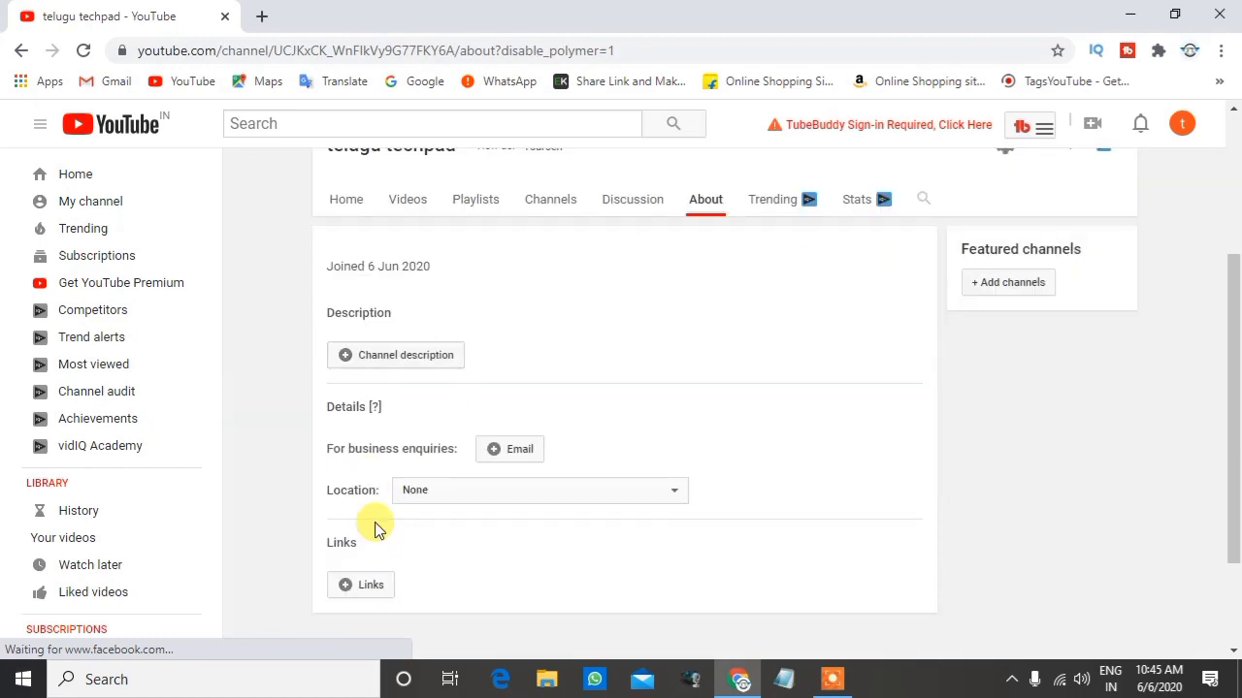
{"action": "left_click", "coordinate": [396, 357]}
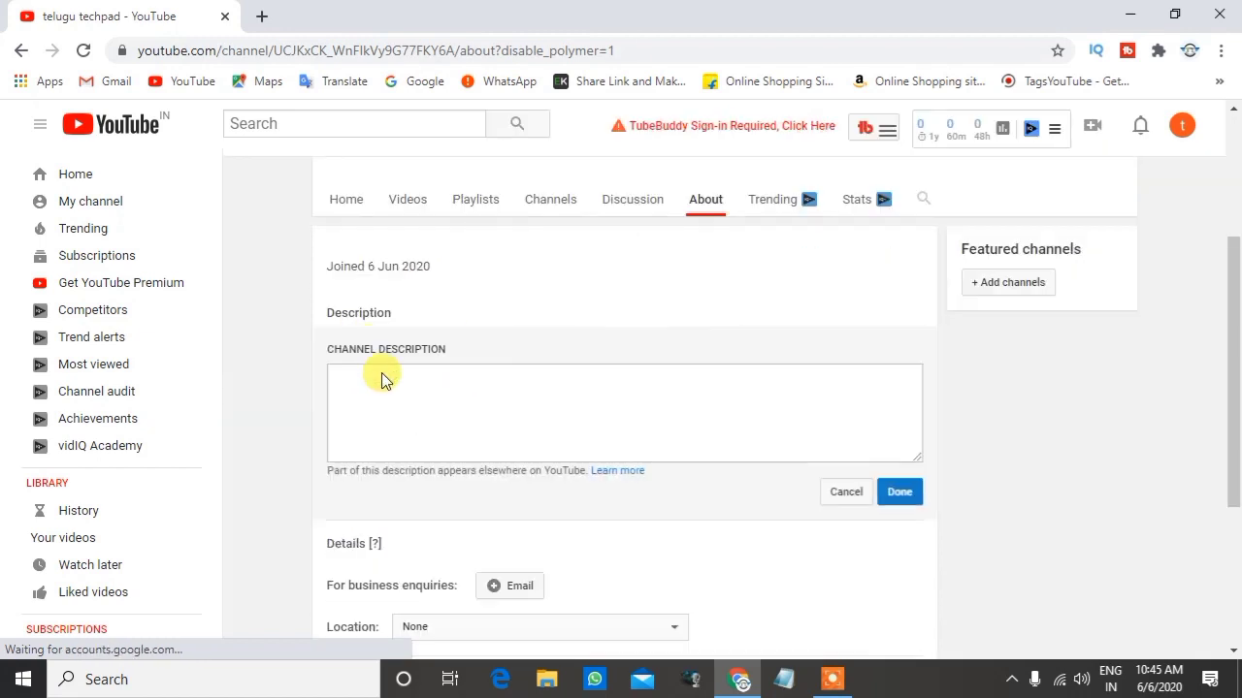
{"action": "left_click", "coordinate": [340, 368]}
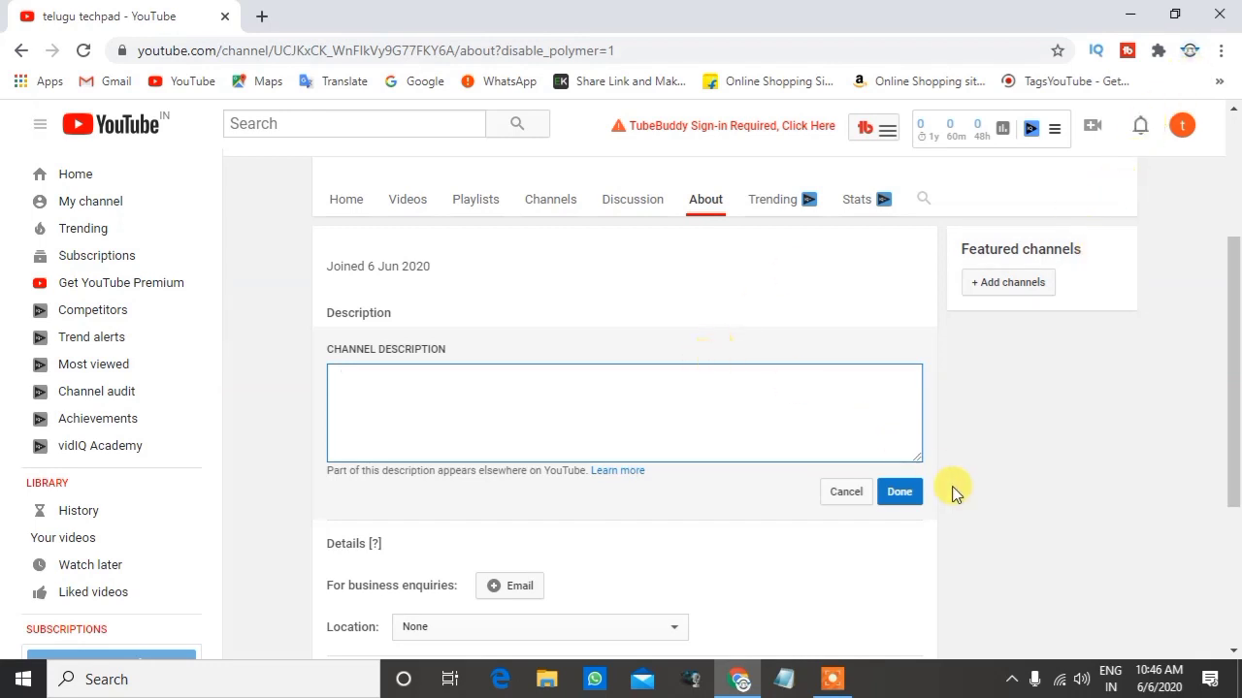
{"action": "left_click", "coordinate": [913, 494]}
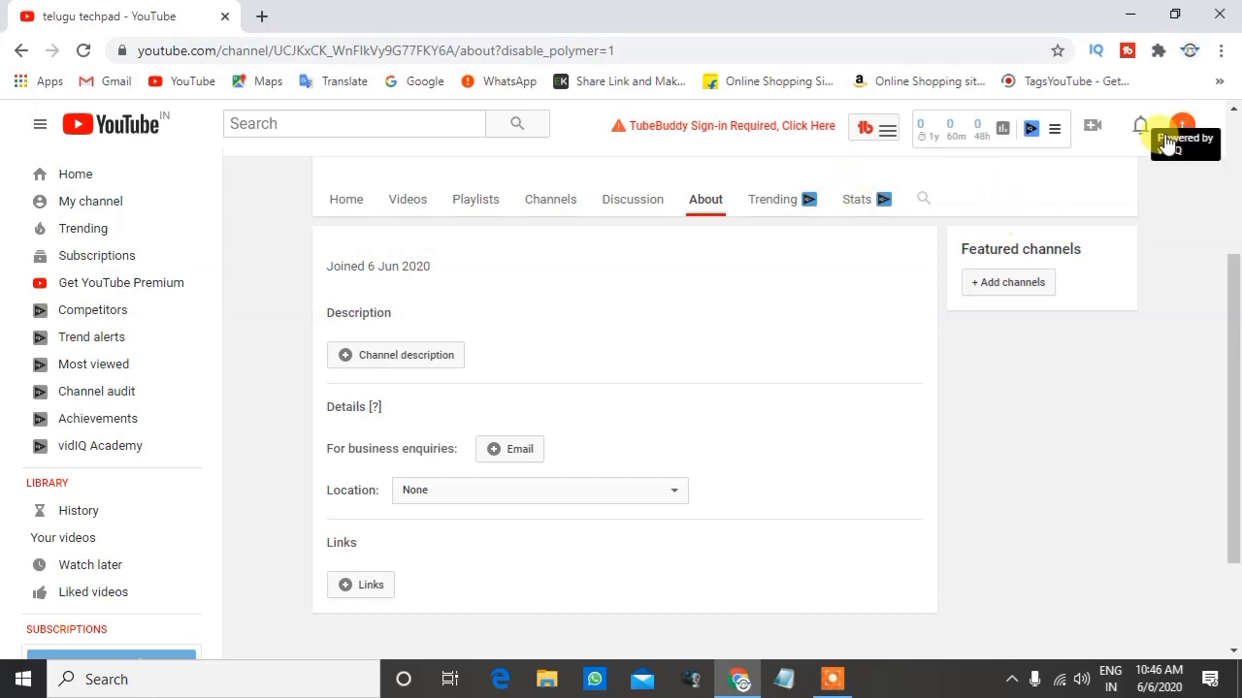
Step: Open YouTube Studio for the channel, and dismiss the welcome message and the team permissions tour
{"action": "left_click", "coordinate": [1181, 125]}
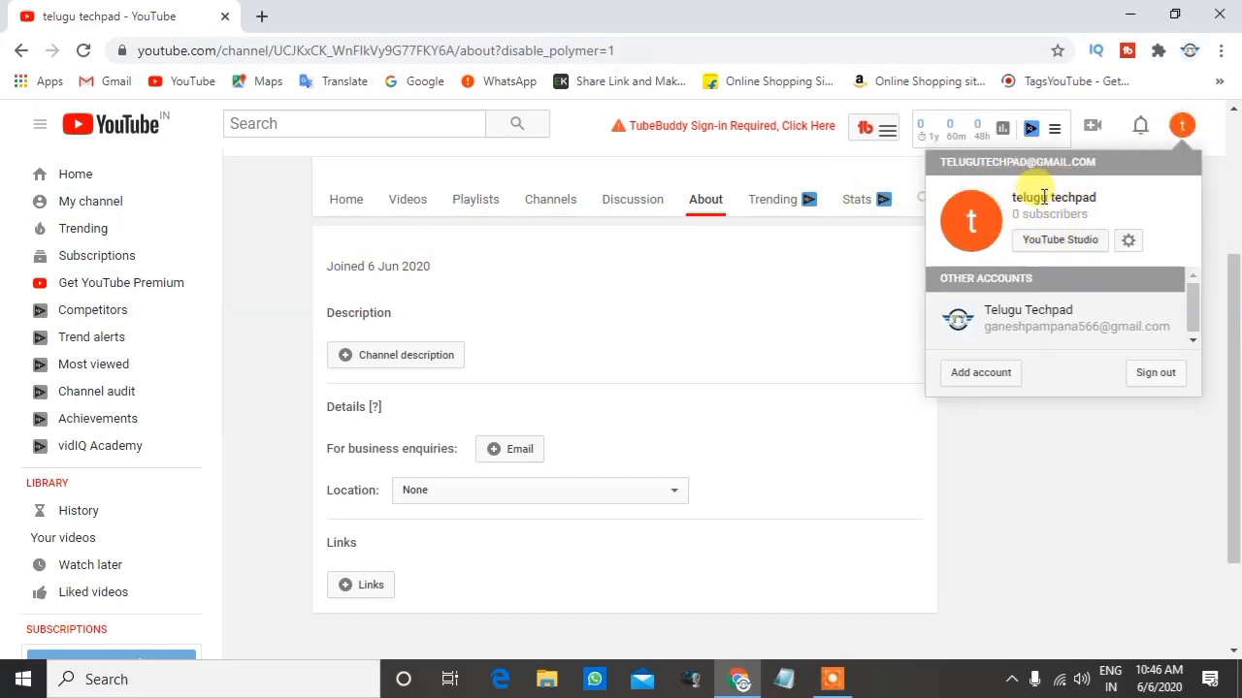
{"action": "left_click", "coordinate": [1074, 254]}
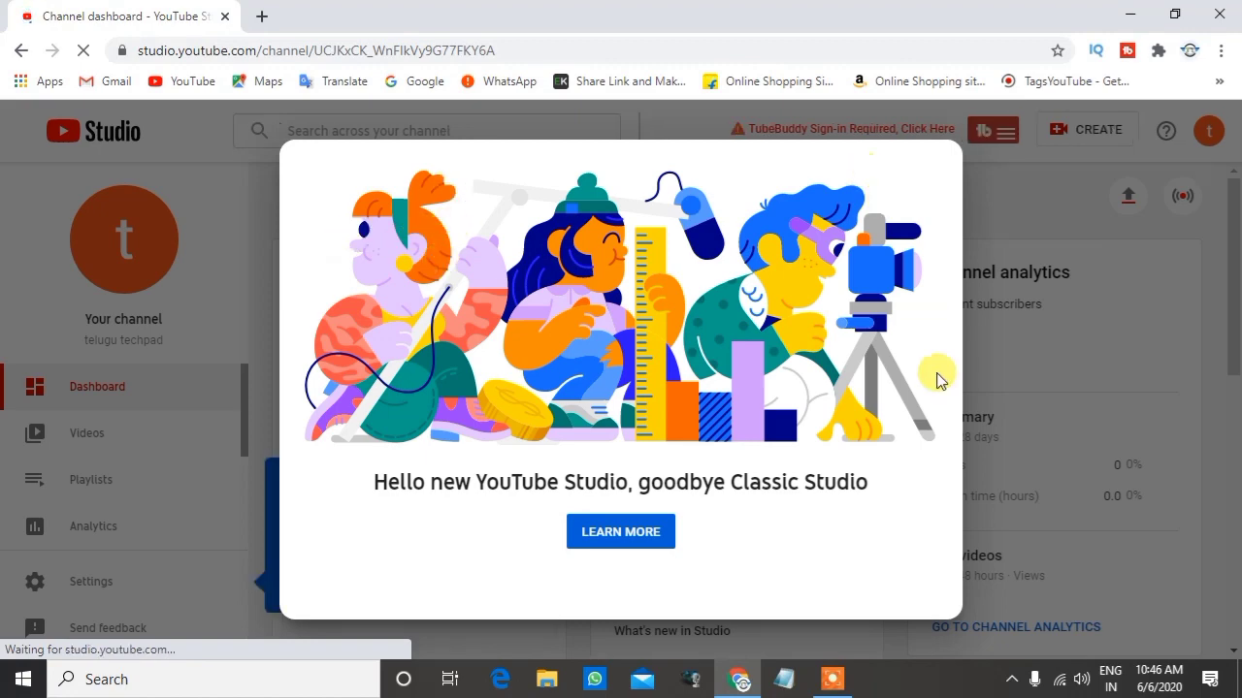
{"action": "left_click", "coordinate": [990, 228]}
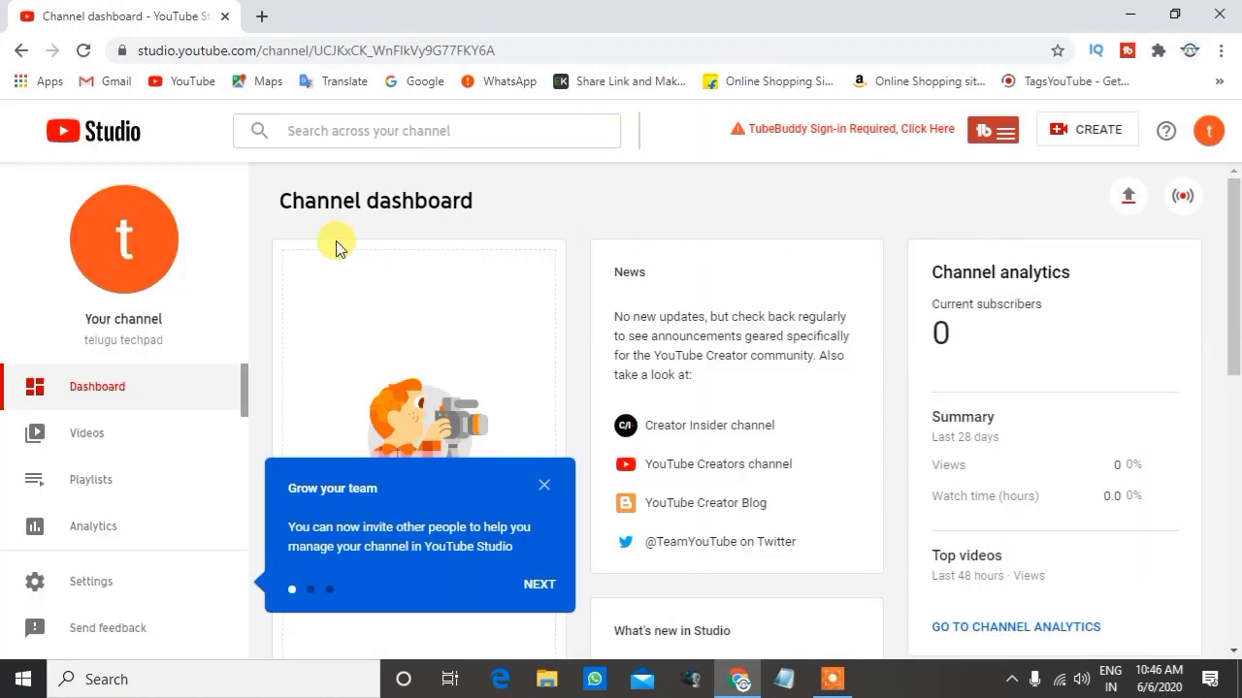
{"action": "left_click", "coordinate": [557, 580]}
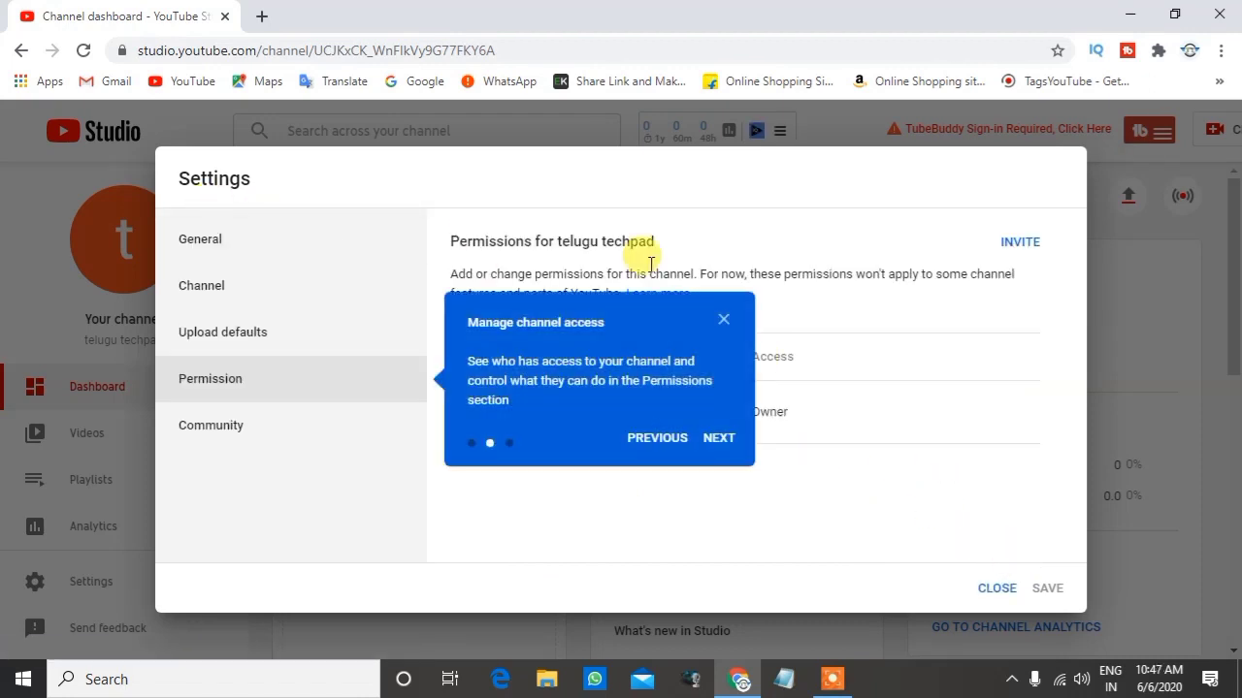
{"action": "left_click", "coordinate": [718, 326]}
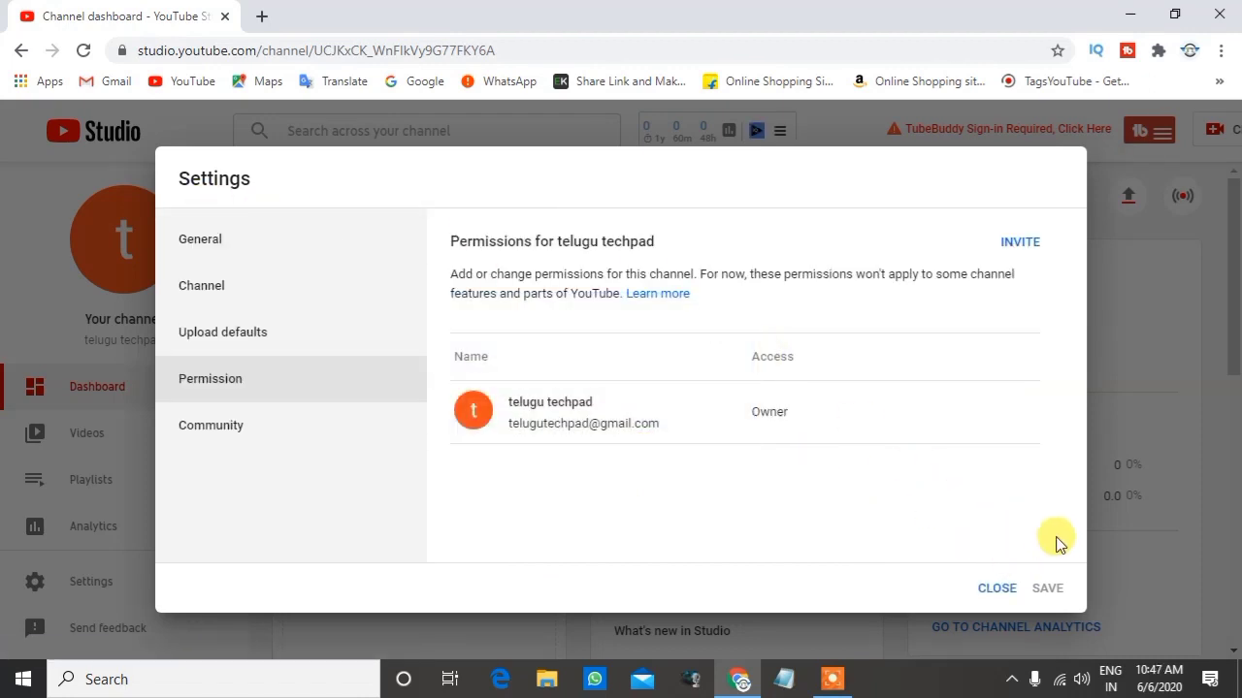
{"action": "left_click", "coordinate": [994, 588]}
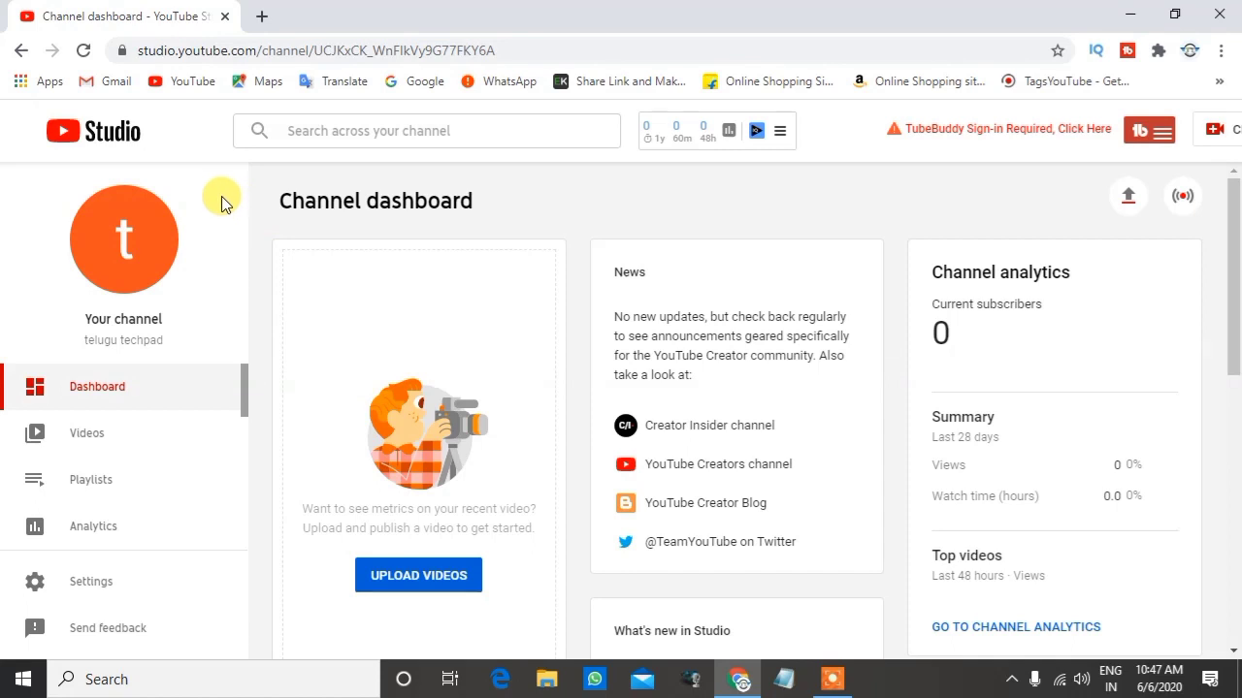
Step: Add the keywords "telugu techpad", "techpad telugui" and "tech videos" to the channel's basic info settings
{"action": "scroll", "coordinate": [1186, 393], "scroll_direction": "down", "scroll_amount": 4}
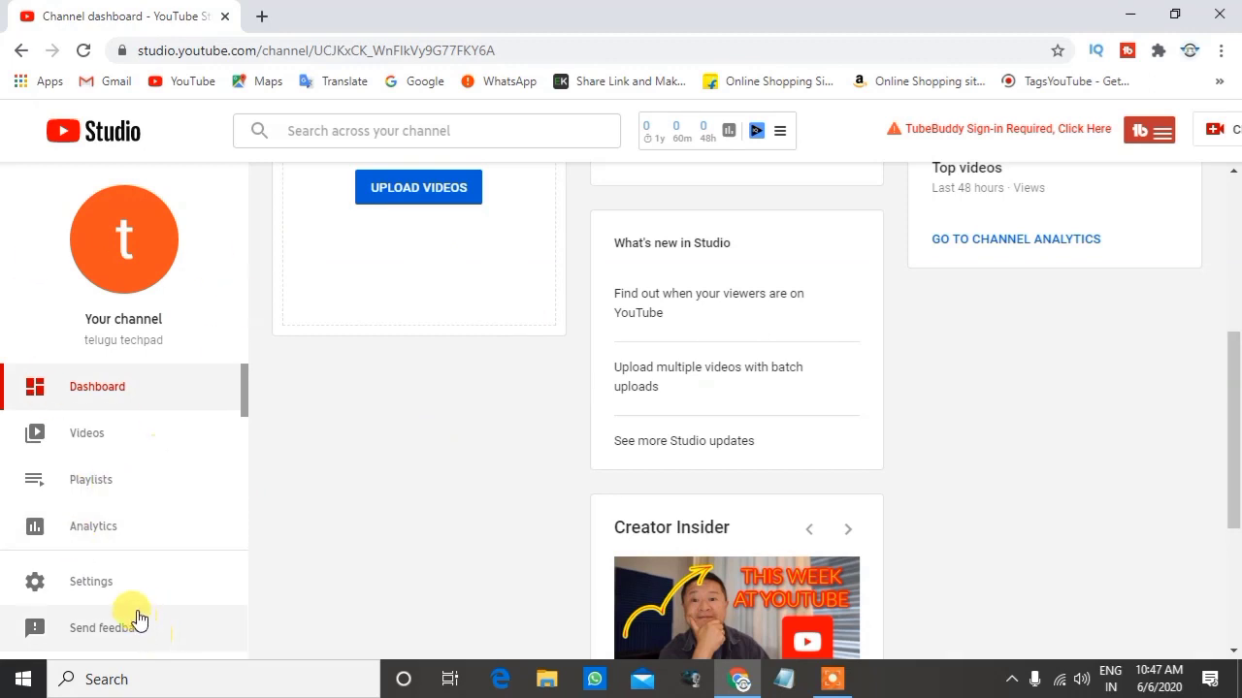
{"action": "left_click", "coordinate": [112, 581]}
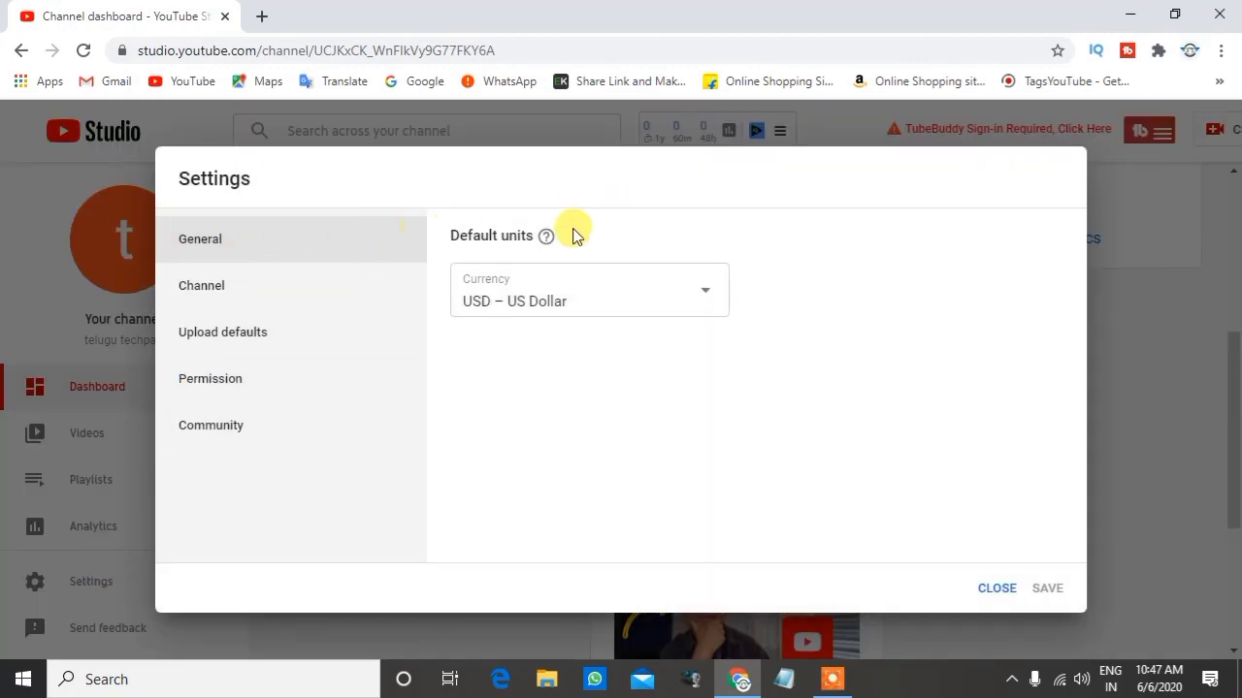
{"action": "left_click", "coordinate": [255, 297]}
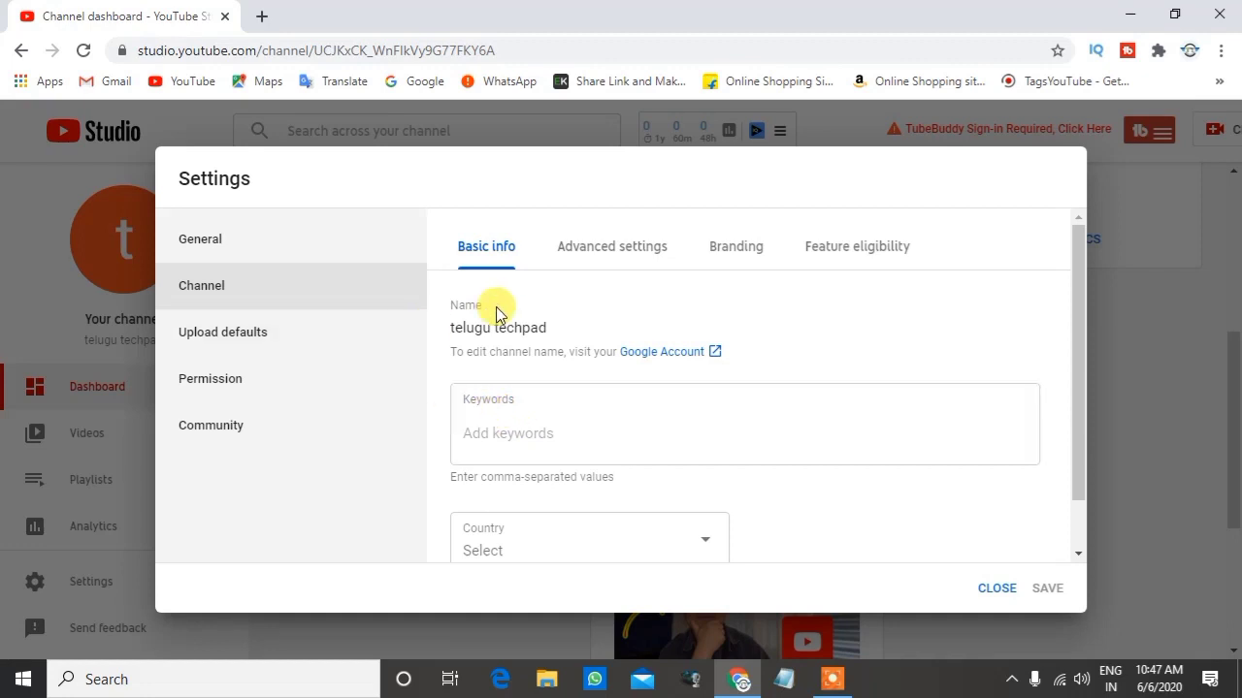
{"action": "scroll", "coordinate": [490, 398], "scroll_direction": "down", "scroll_amount": 1}
{"action": "left_click", "coordinate": [479, 374]}
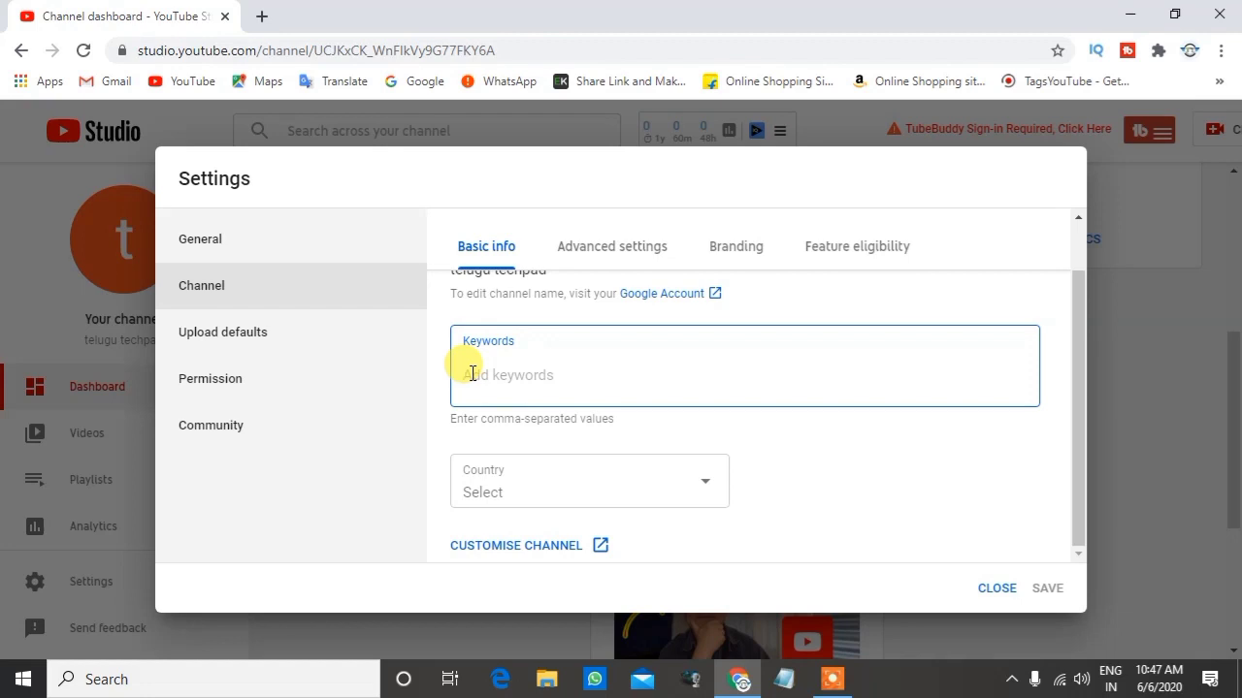
{"action": "type", "text": "telu"}
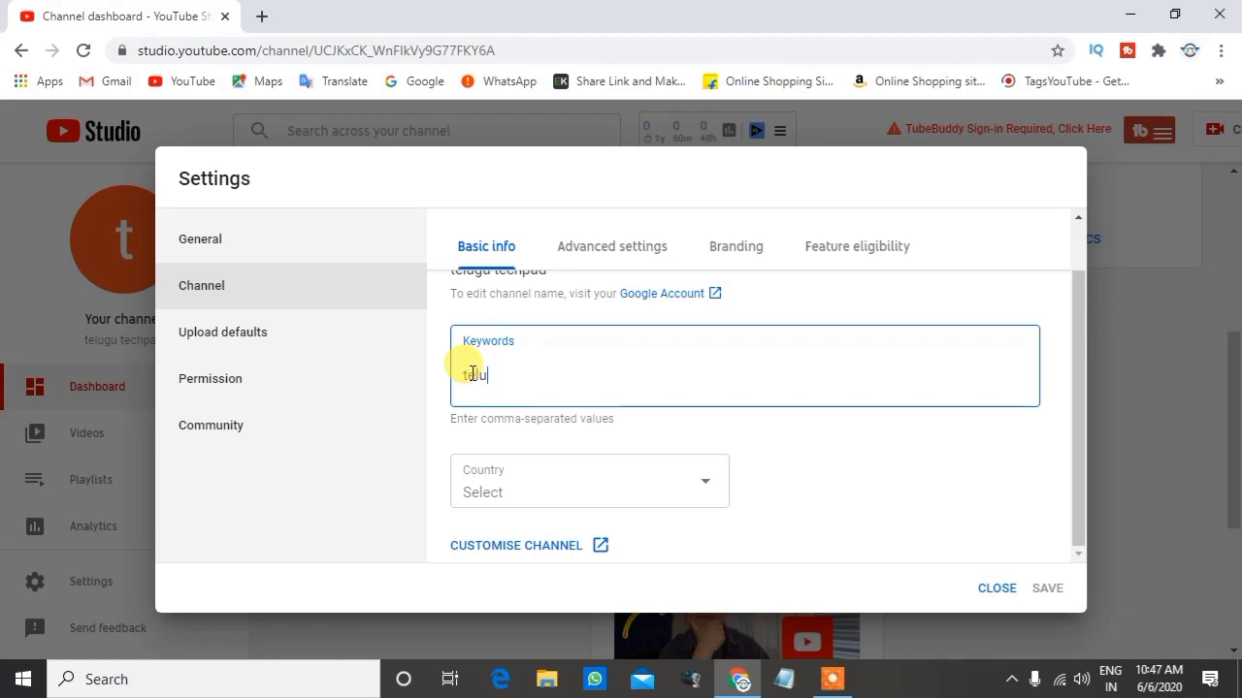
{"action": "type", "text": "gu tec"}
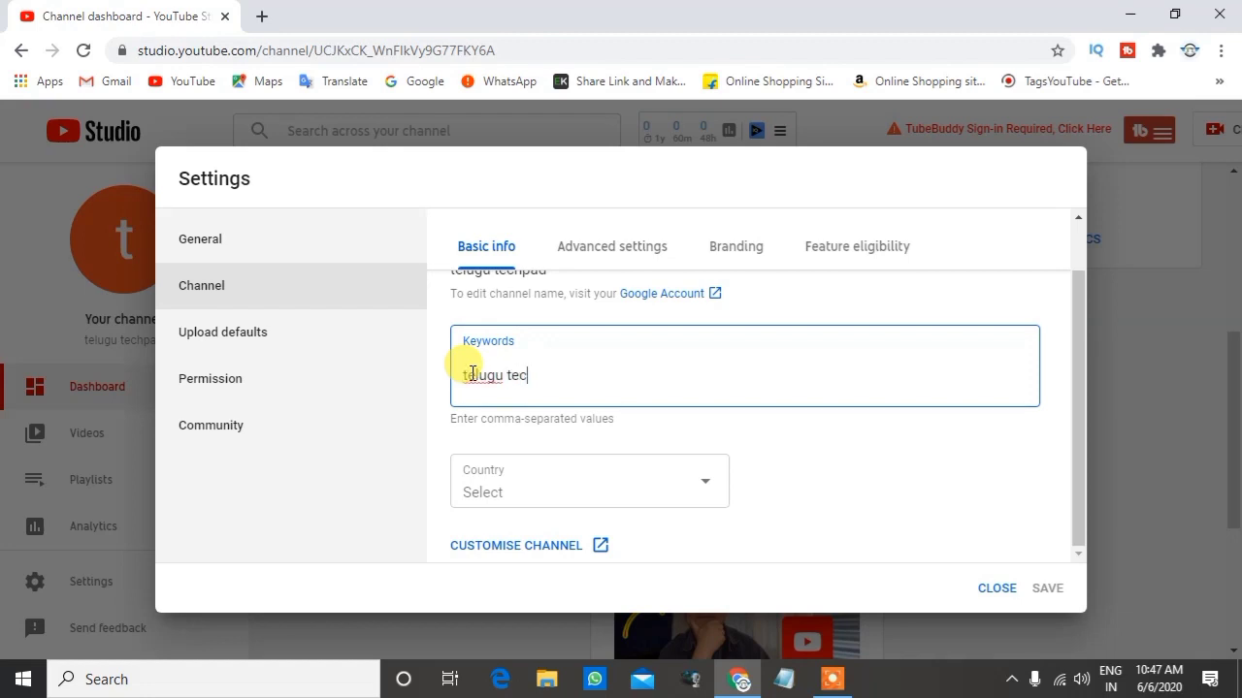
{"action": "type", "text": "hpad,"}
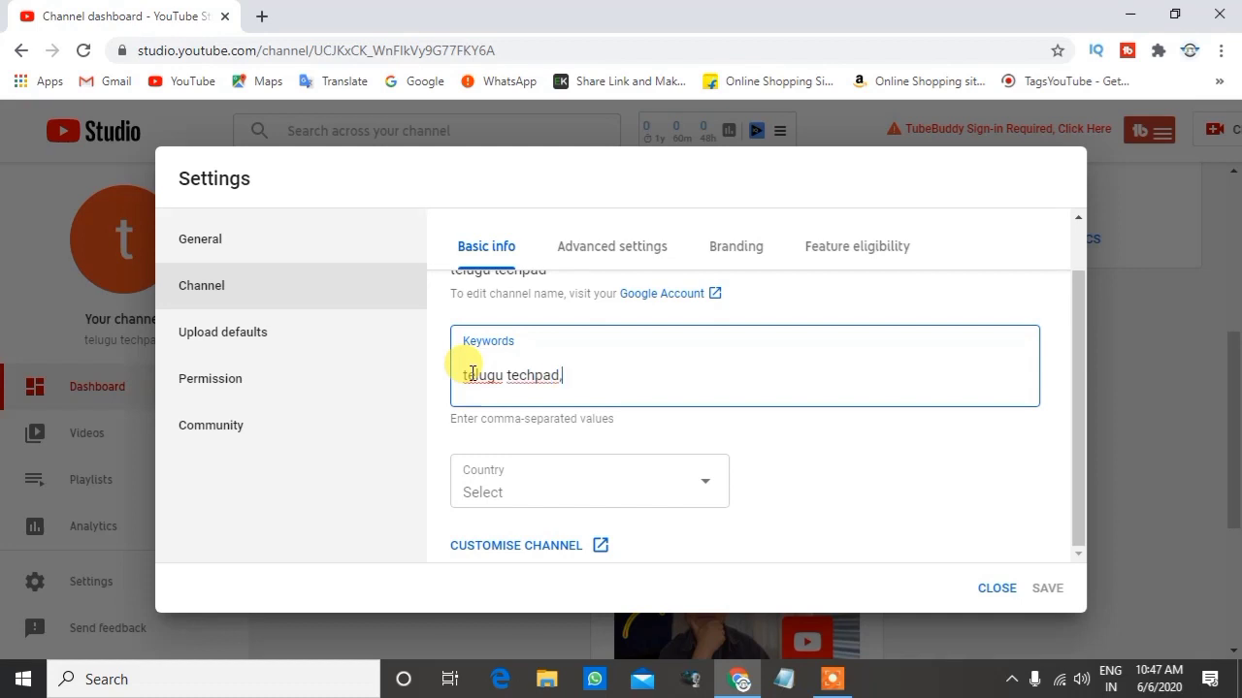
{"action": "key", "text": "Return"}
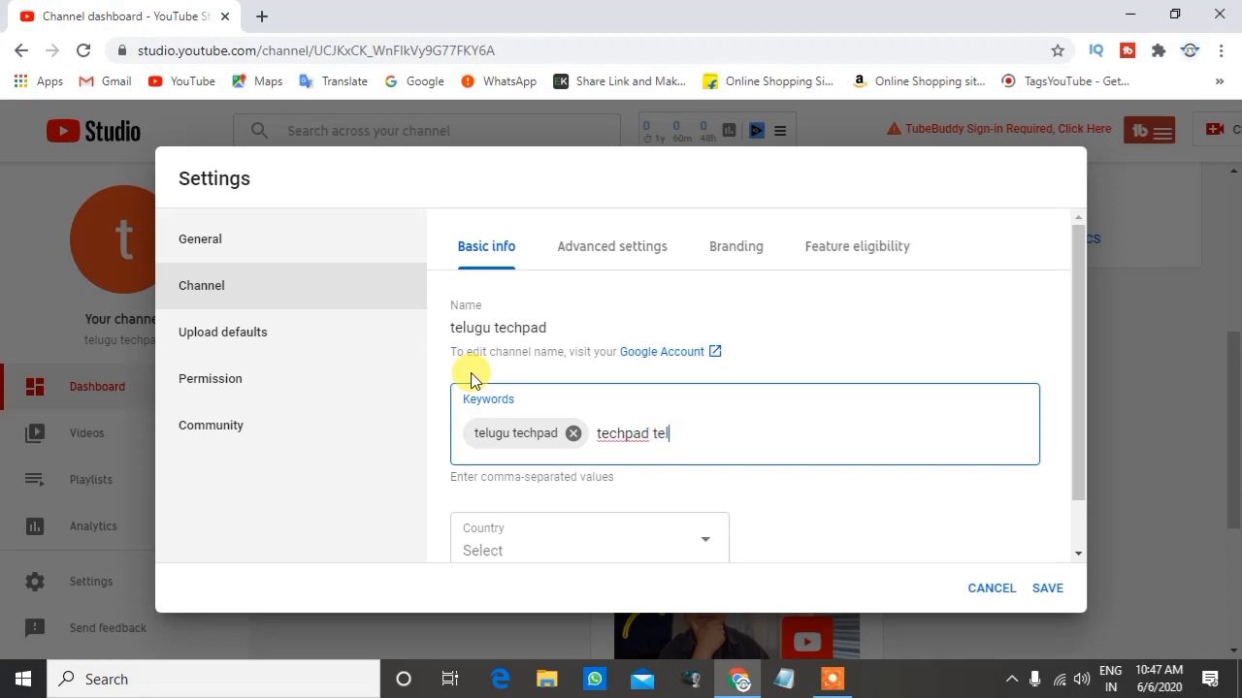
{"action": "key", "text": "Return"}
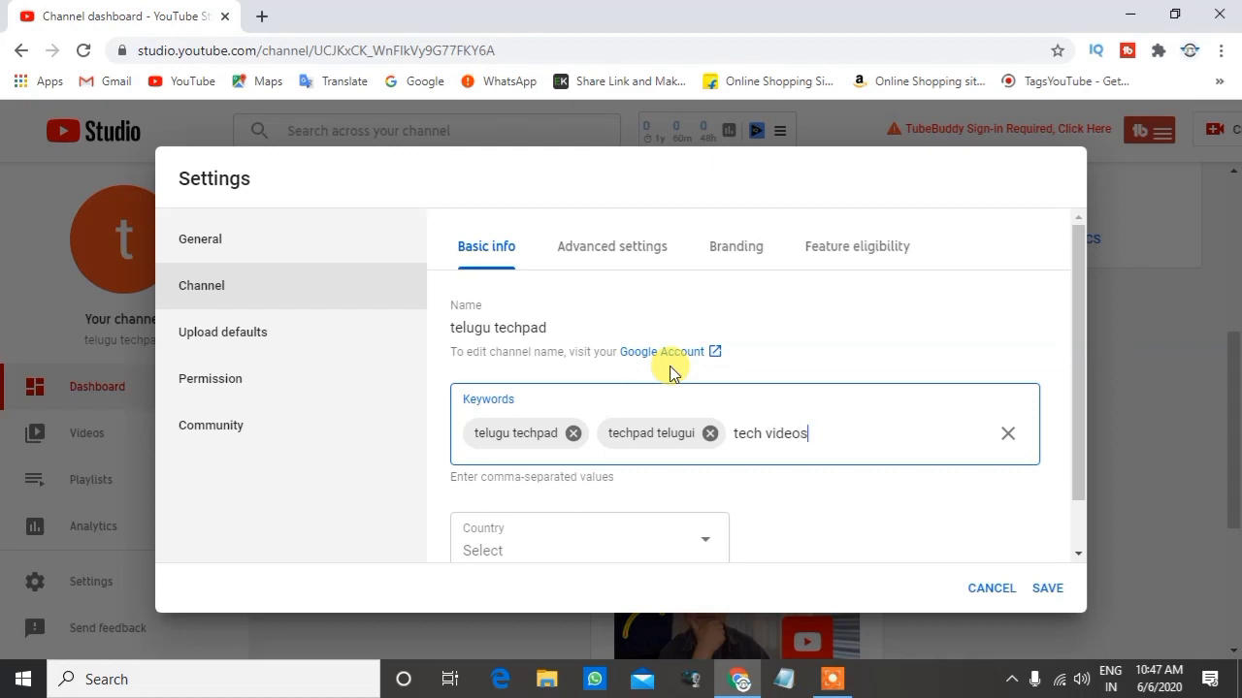
{"action": "key", "text": "Return"}
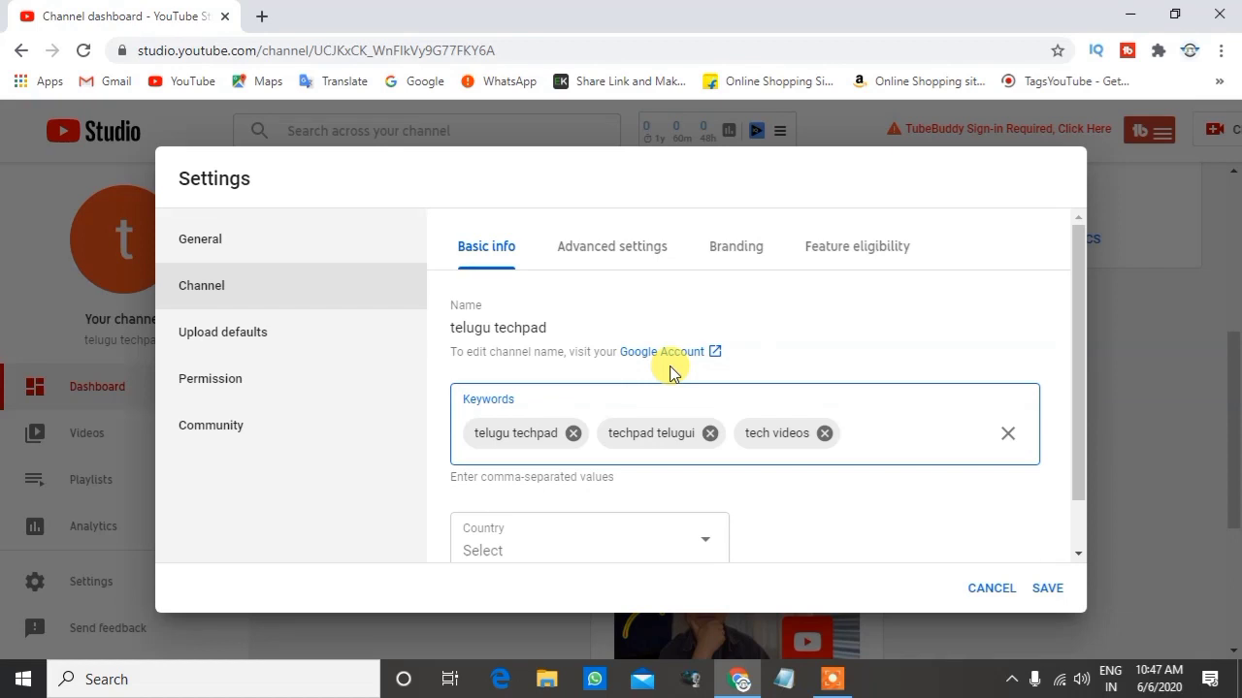
Step: Set the channel's country to India in the basic info settings
{"action": "scroll", "coordinate": [828, 424], "scroll_direction": "down", "scroll_amount": 1}
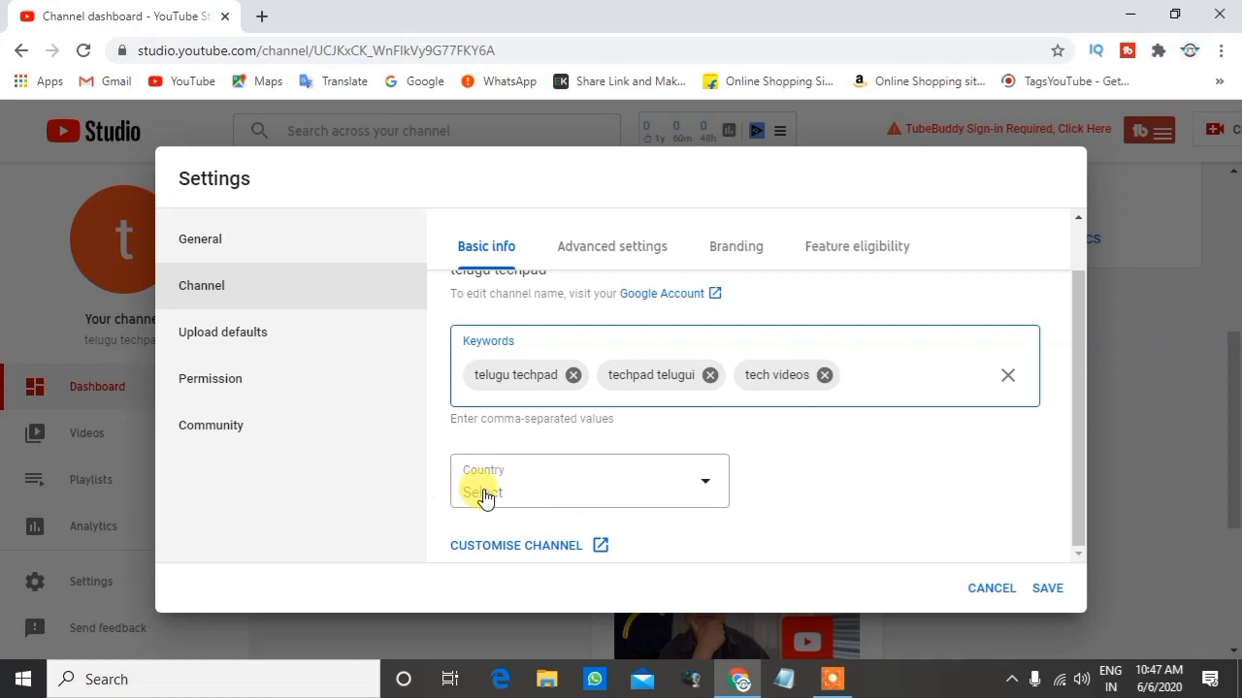
{"action": "left_click", "coordinate": [660, 492]}
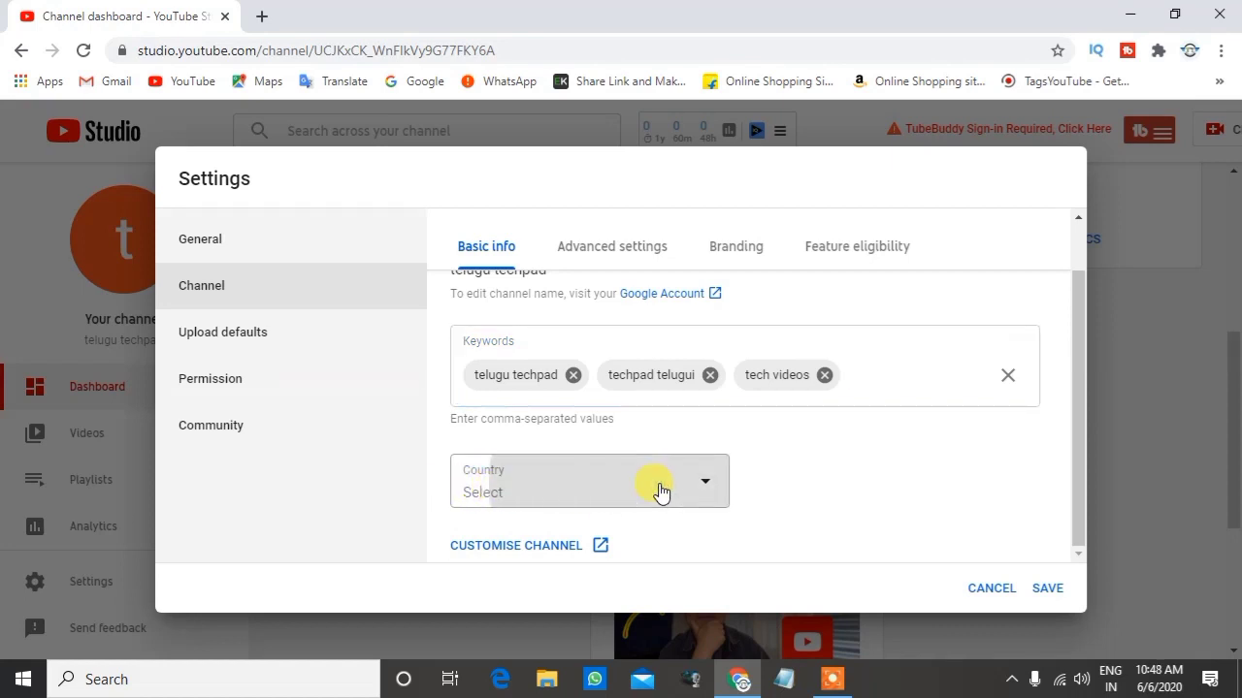
{"action": "left_click", "coordinate": [643, 479]}
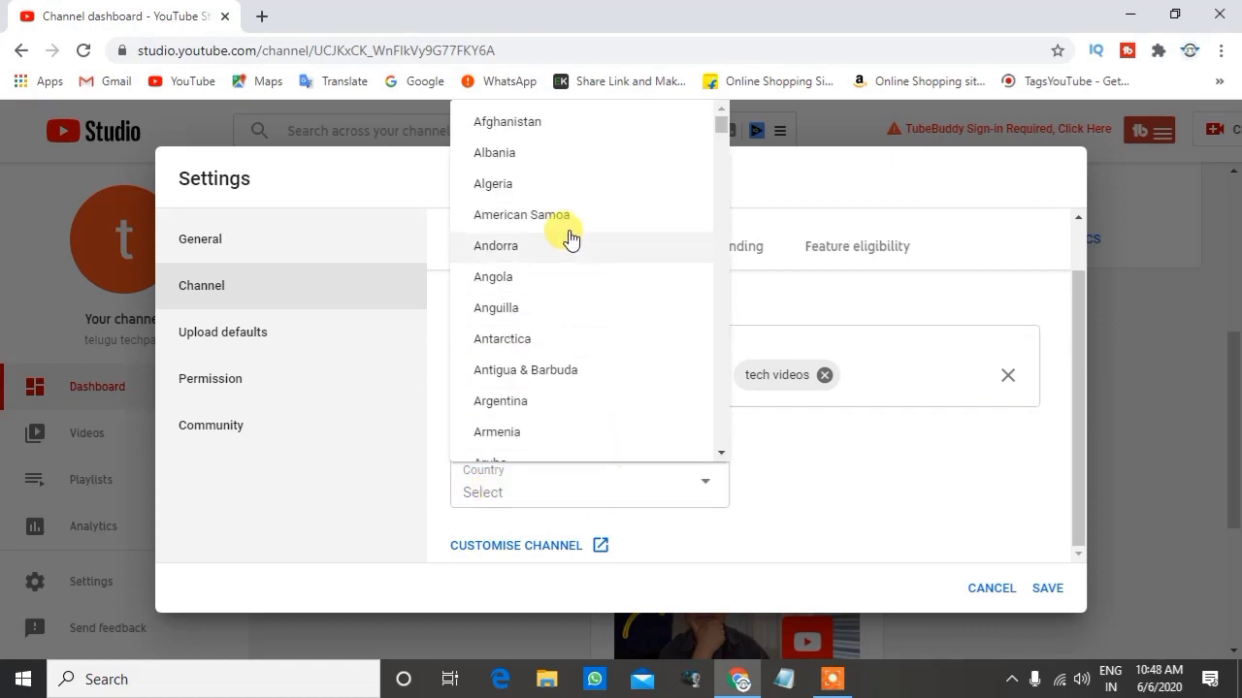
{"action": "scroll", "coordinate": [576, 242], "scroll_direction": "down", "scroll_amount": 5}
{"action": "scroll", "coordinate": [577, 260], "scroll_direction": "down", "scroll_amount": 15}
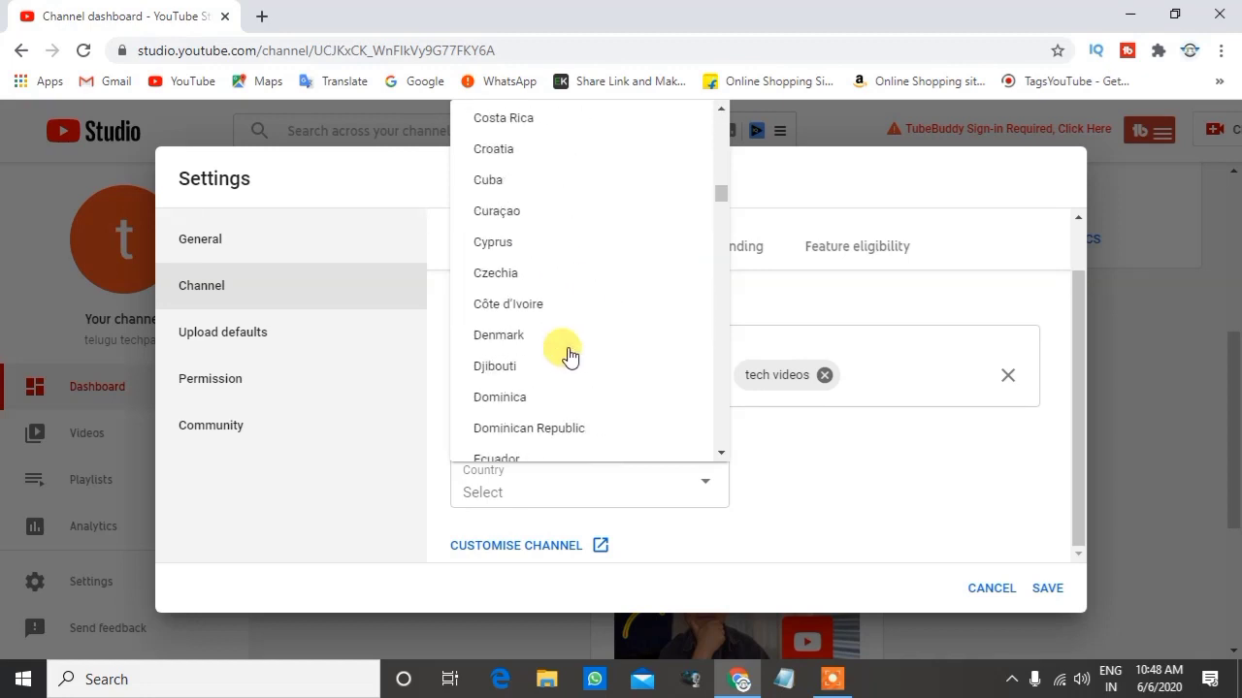
{"action": "scroll", "coordinate": [562, 335], "scroll_direction": "down", "scroll_amount": 5}
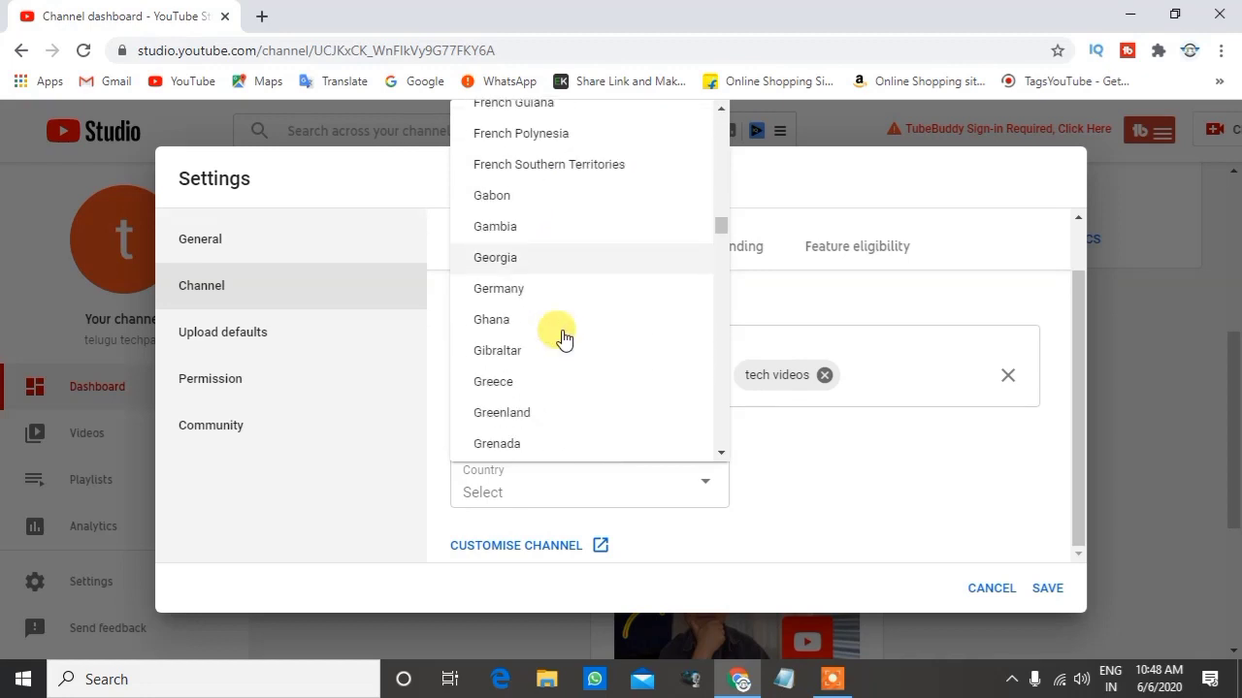
{"action": "scroll", "coordinate": [559, 328], "scroll_direction": "up", "scroll_amount": 1}
{"action": "scroll", "coordinate": [555, 296], "scroll_direction": "down", "scroll_amount": 2}
{"action": "scroll", "coordinate": [556, 296], "scroll_direction": "down", "scroll_amount": 6}
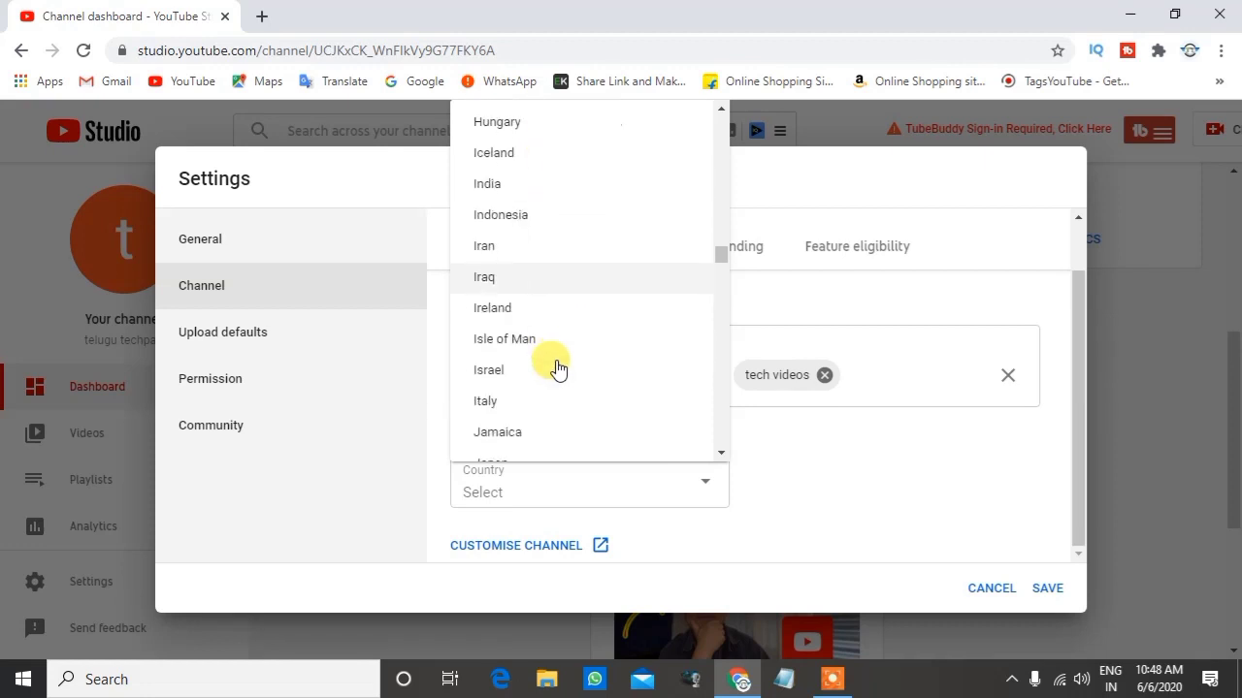
{"action": "left_click", "coordinate": [548, 194]}
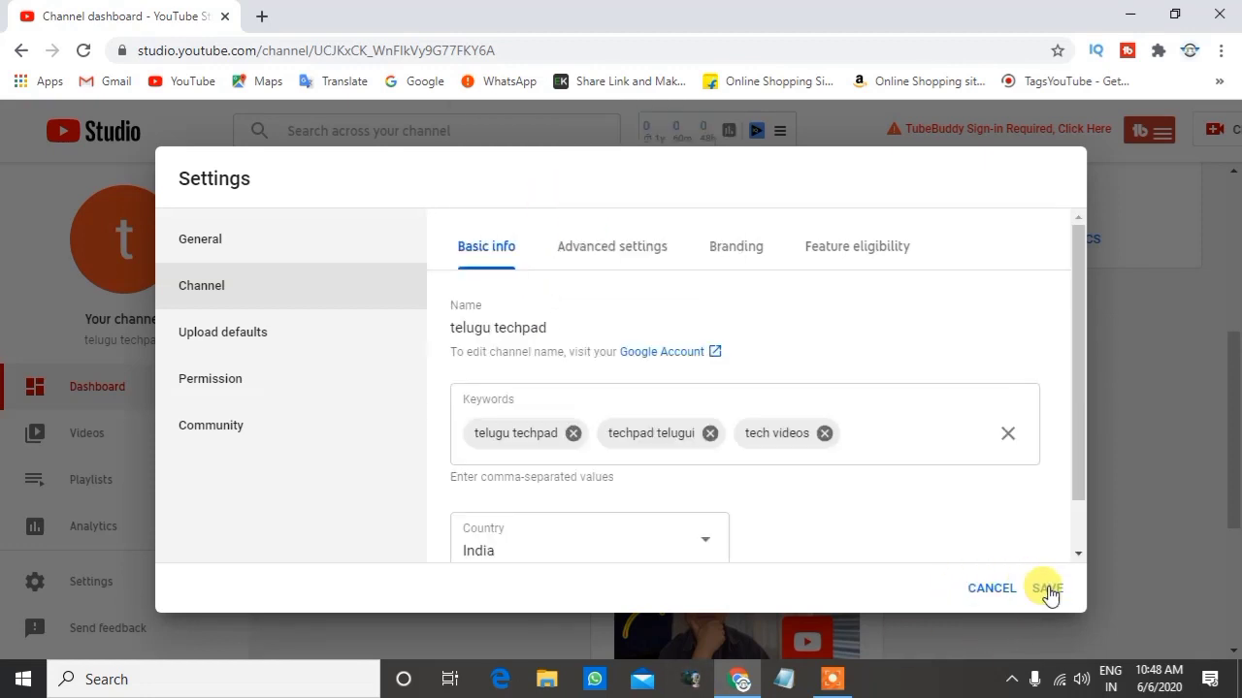
Step: Set the channel's audience to not Made for Kids in the advanced channel settings
{"action": "left_click", "coordinate": [624, 252]}
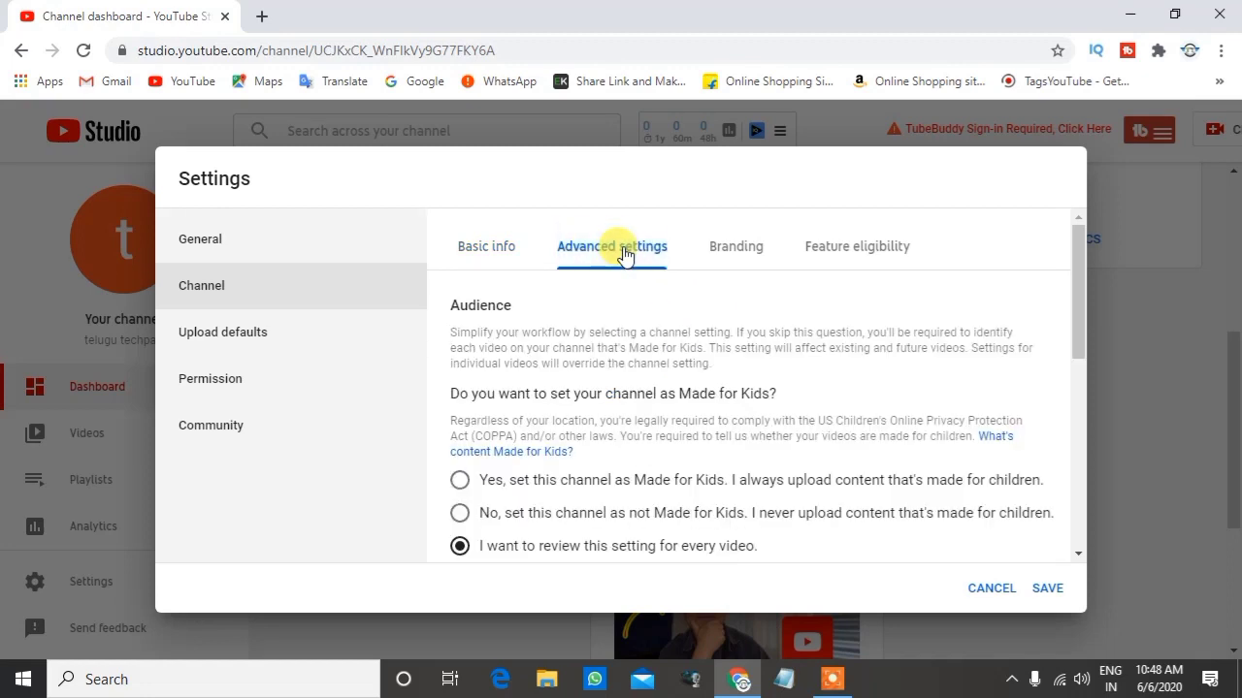
{"action": "scroll", "coordinate": [604, 401], "scroll_direction": "down", "scroll_amount": 2}
{"action": "scroll", "coordinate": [596, 397], "scroll_direction": "up", "scroll_amount": 2}
{"action": "left_click", "coordinate": [461, 514]}
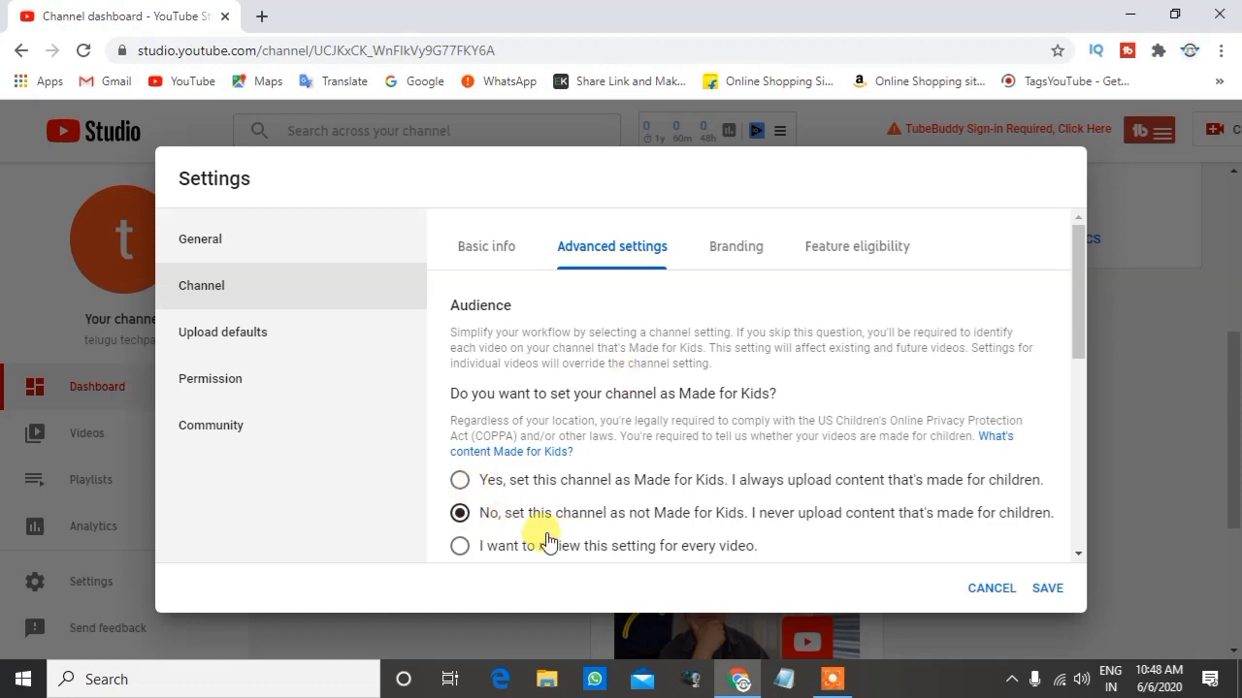
Step: Review the Google Ads linking, subscriber count, other channel settings and advertisement options in the advanced channel settings
{"action": "scroll", "coordinate": [734, 518], "scroll_direction": "down", "scroll_amount": 3}
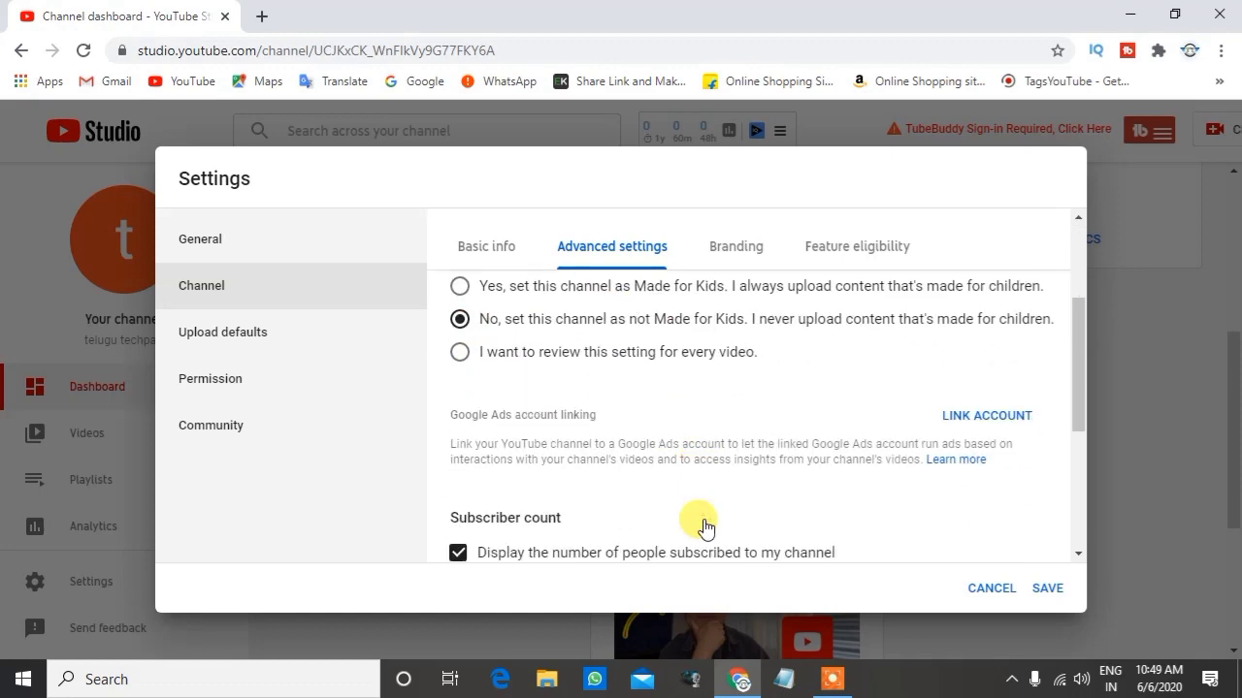
{"action": "scroll", "coordinate": [707, 521], "scroll_direction": "up", "scroll_amount": 3}
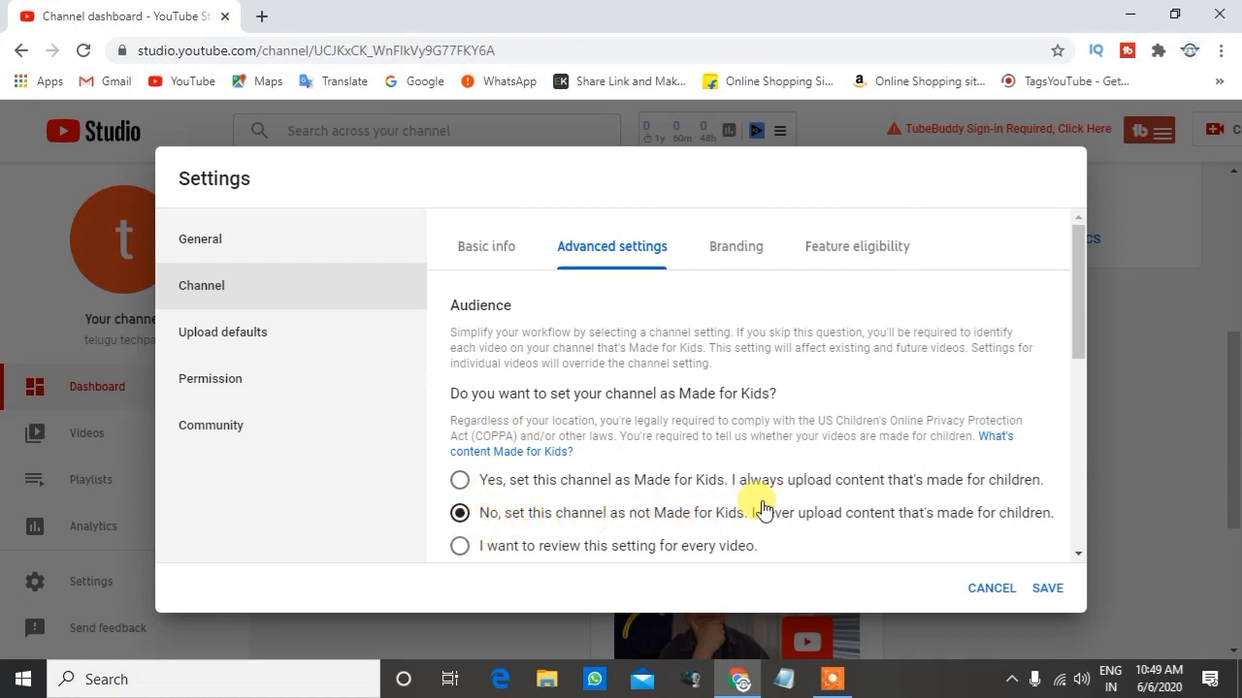
{"action": "scroll", "coordinate": [827, 473], "scroll_direction": "down", "scroll_amount": 2}
{"action": "scroll", "coordinate": [499, 490], "scroll_direction": "down", "scroll_amount": 3}
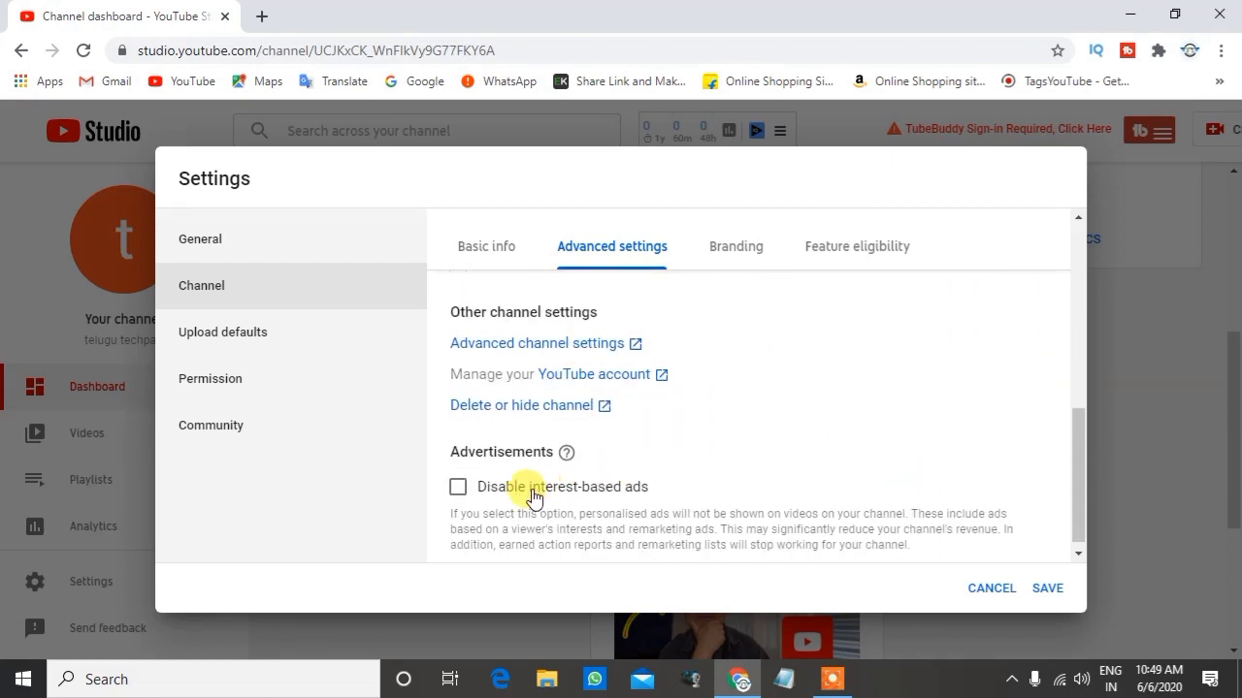
{"action": "scroll", "coordinate": [521, 491], "scroll_direction": "up", "scroll_amount": 3}
{"action": "scroll", "coordinate": [500, 505], "scroll_direction": "down", "scroll_amount": 1}
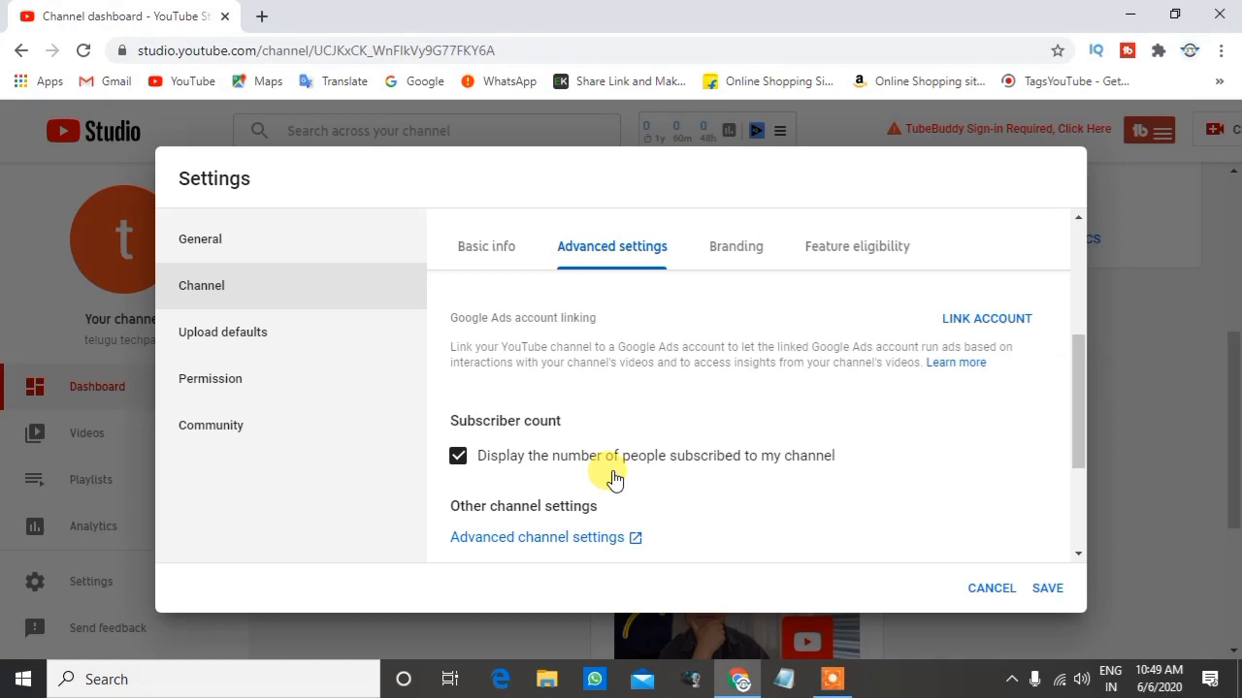
Step: Turn off displaying the number of people subscribed to the channel, check the branding options and save the settings
{"action": "left_click", "coordinate": [458, 456]}
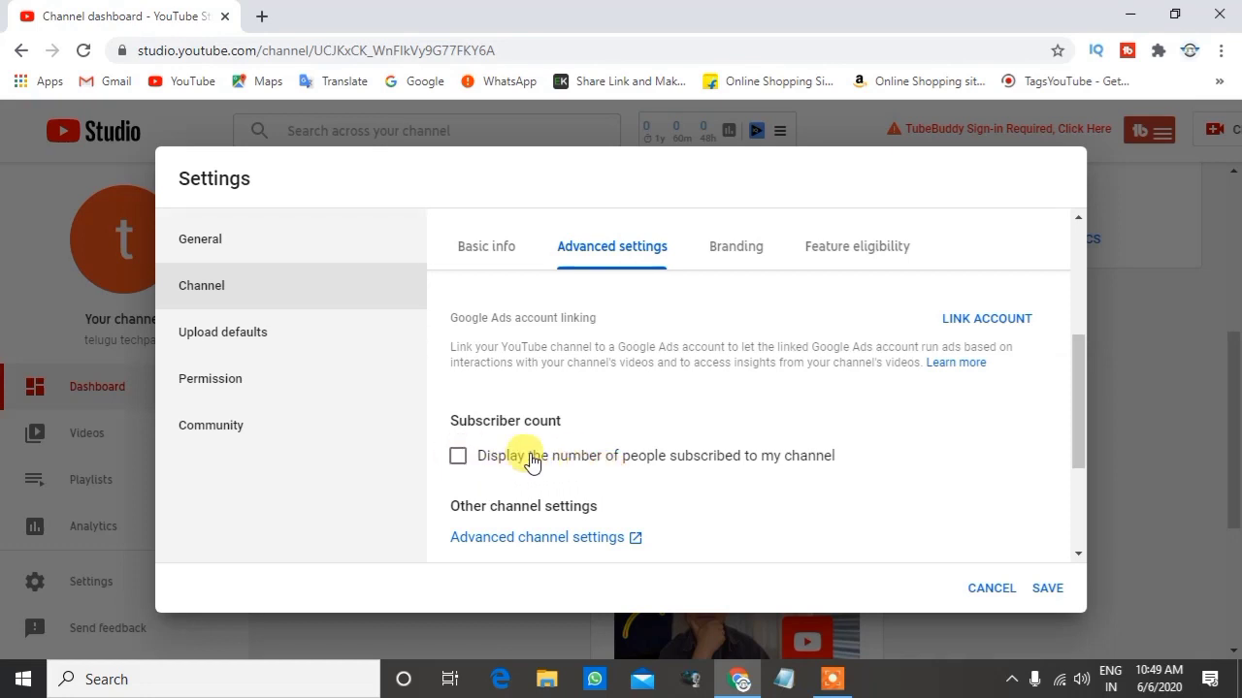
{"action": "scroll", "coordinate": [718, 471], "scroll_direction": "down", "scroll_amount": 3}
{"action": "scroll", "coordinate": [715, 475], "scroll_direction": "up", "scroll_amount": 6}
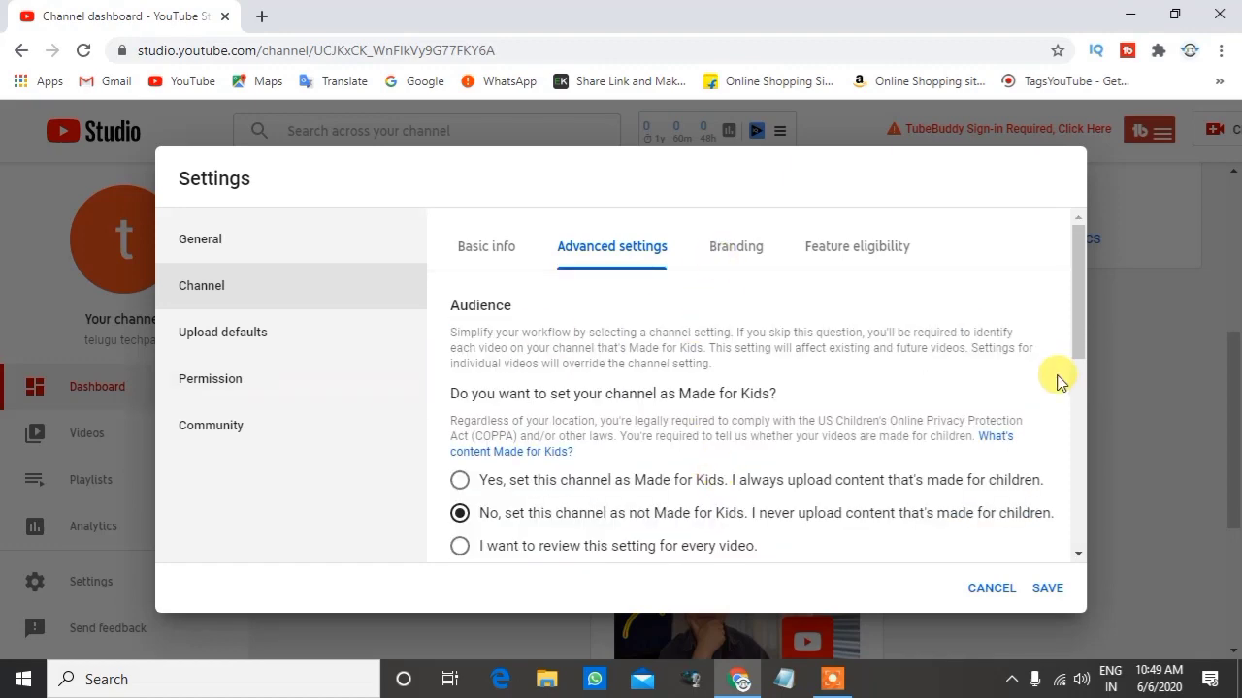
{"action": "left_click", "coordinate": [755, 260]}
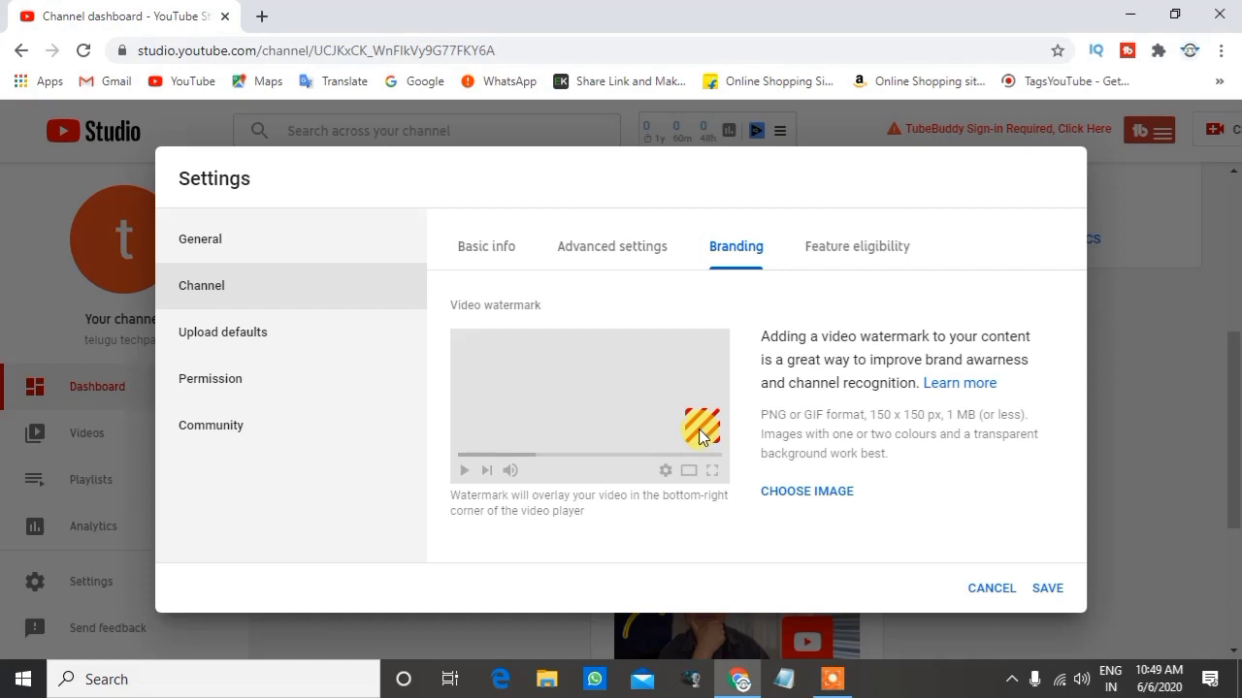
{"action": "left_click", "coordinate": [1047, 589]}
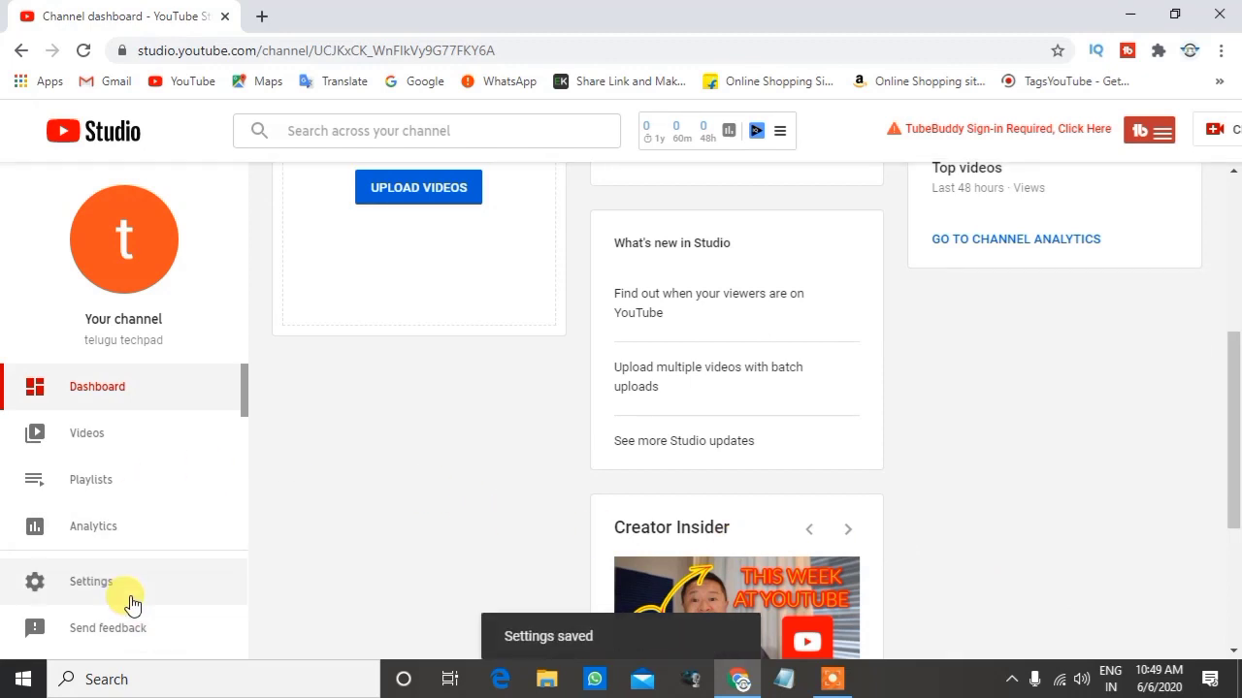
Step: Open the channel's status and features page through the YouTube account link in advanced channel settings and look over its features
{"action": "left_click", "coordinate": [132, 600]}
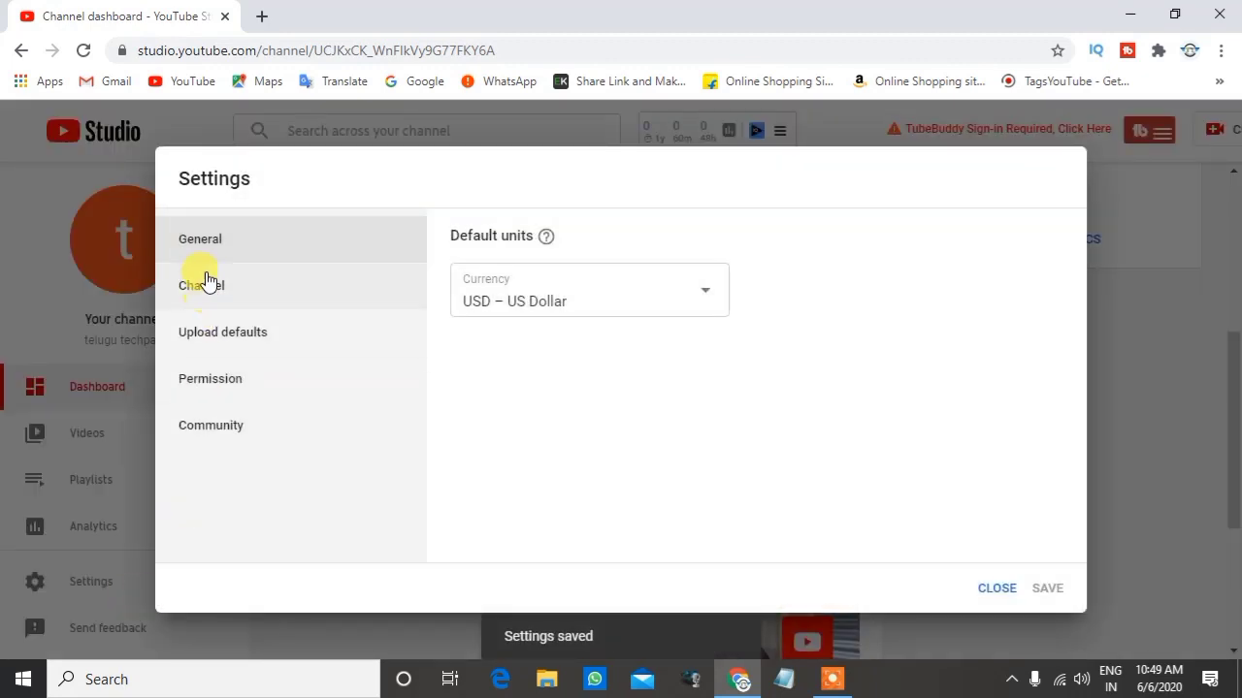
{"action": "left_click", "coordinate": [222, 302]}
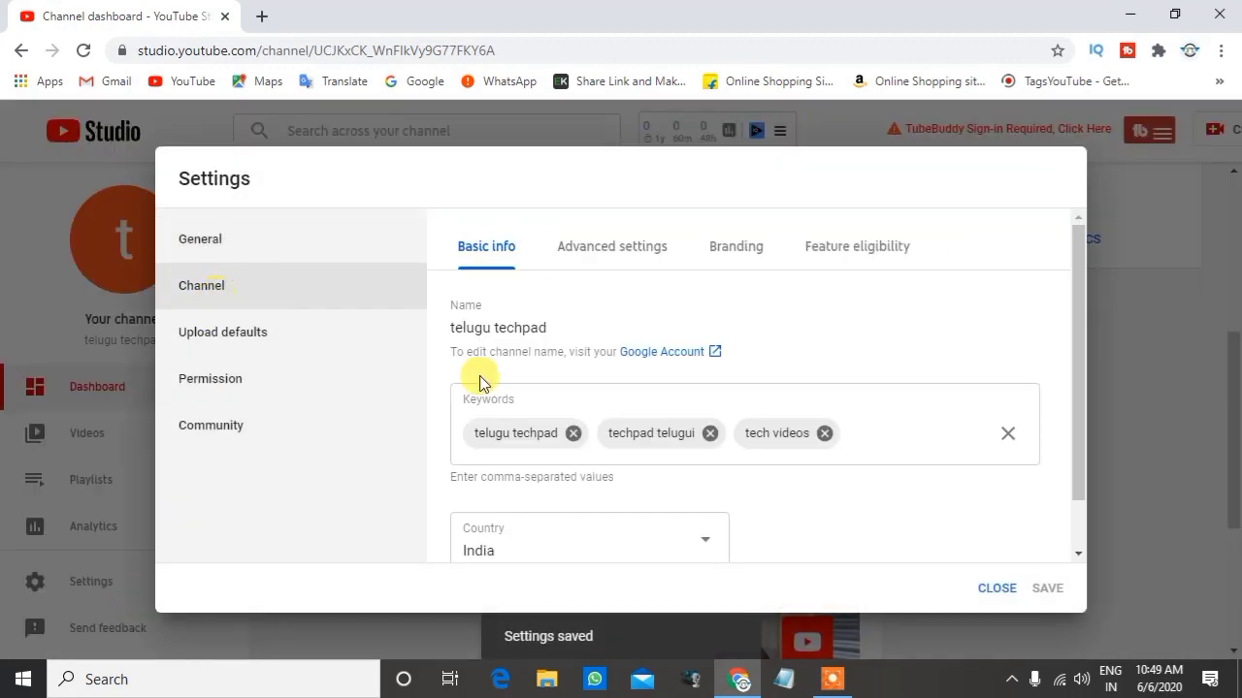
{"action": "left_click", "coordinate": [578, 254]}
{"action": "scroll", "coordinate": [599, 396], "scroll_direction": "down", "scroll_amount": 3}
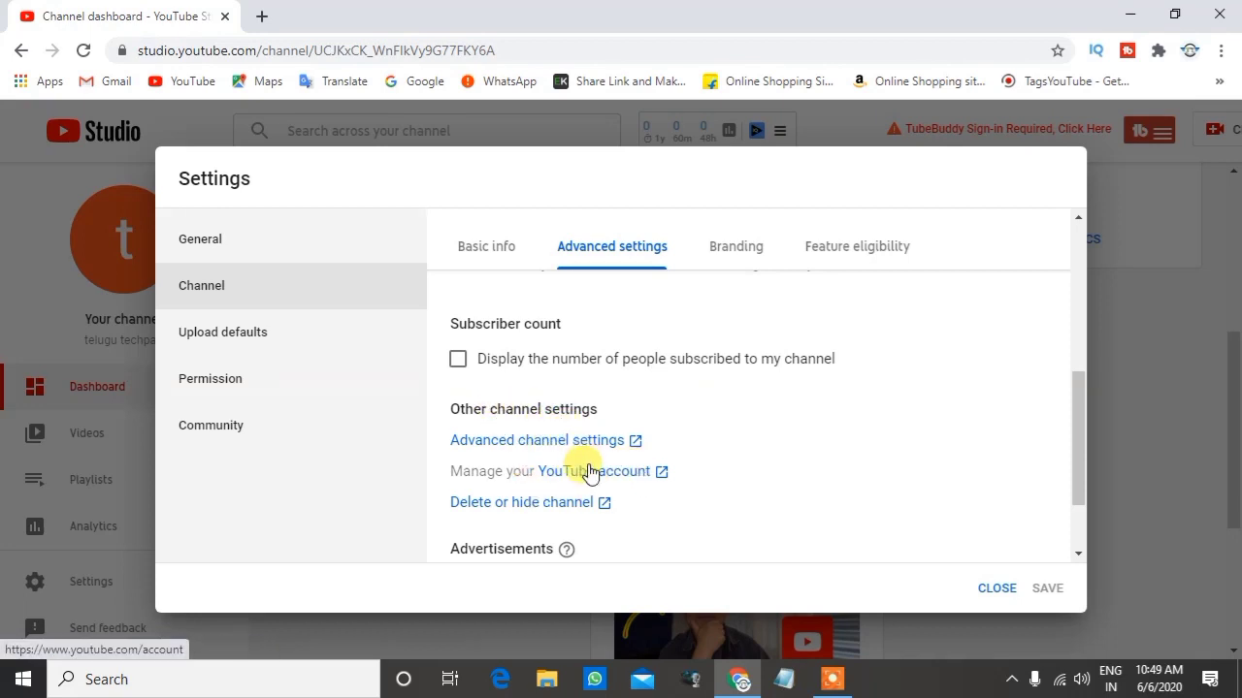
{"action": "left_click", "coordinate": [592, 472]}
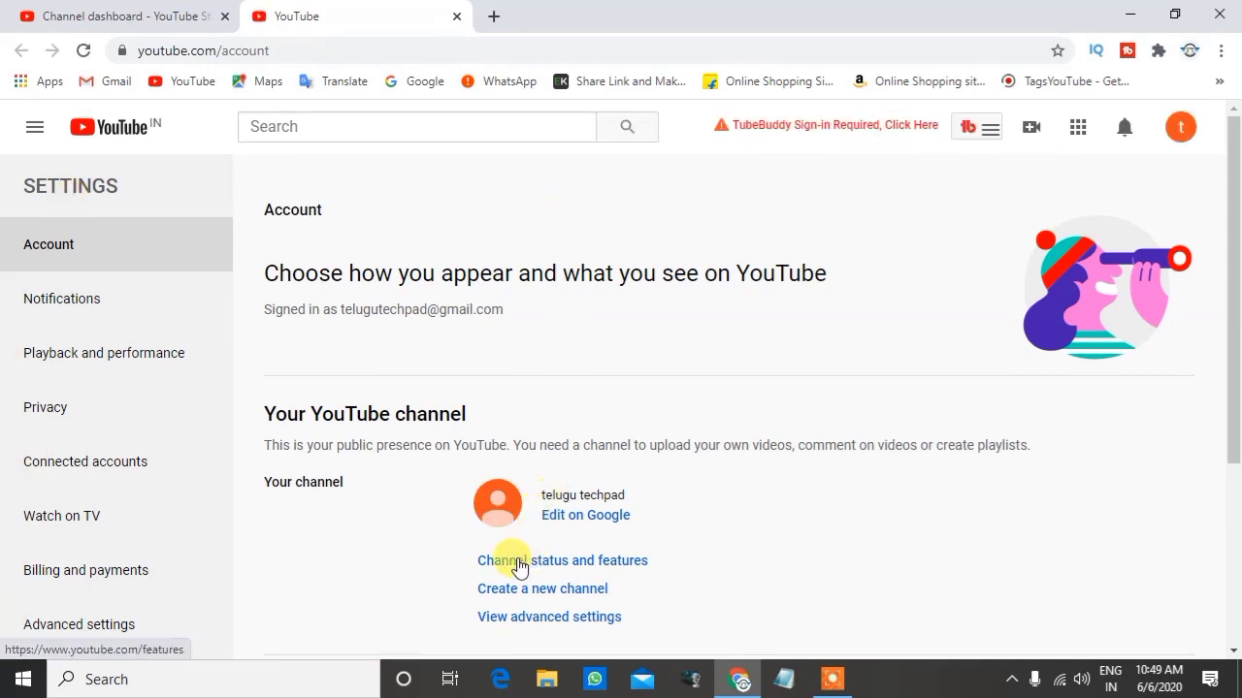
{"action": "left_click", "coordinate": [602, 563]}
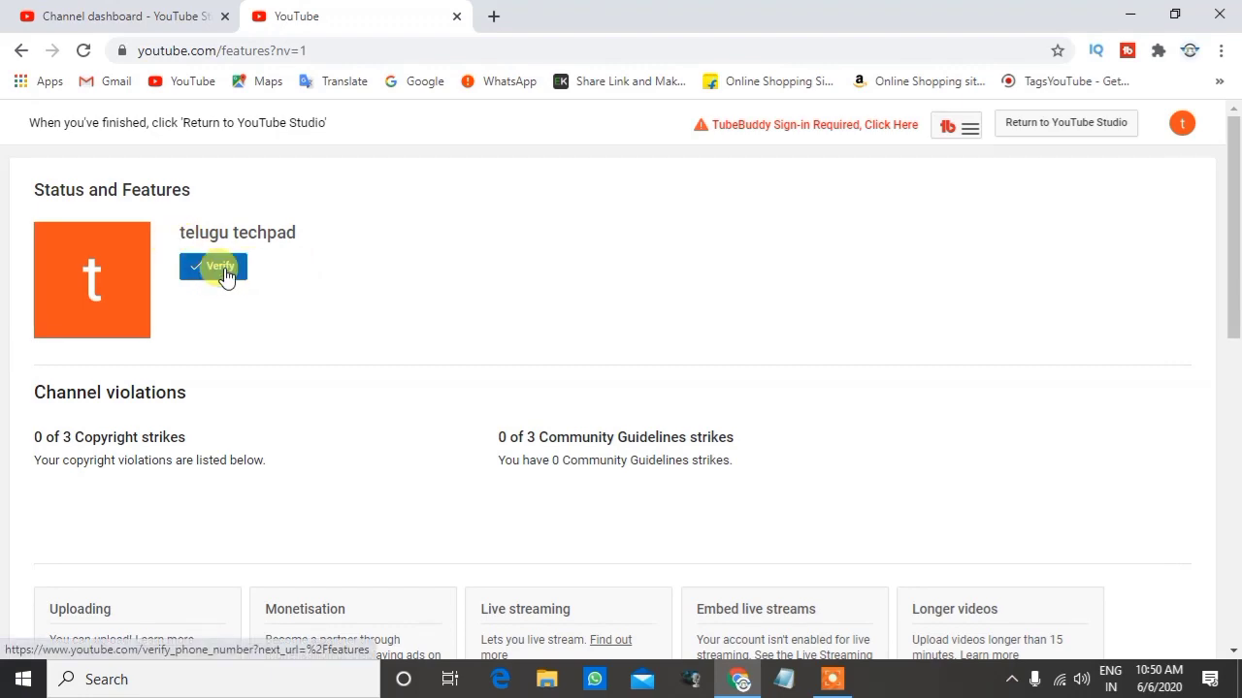
{"action": "scroll", "coordinate": [291, 262], "scroll_direction": "down", "scroll_amount": 5}
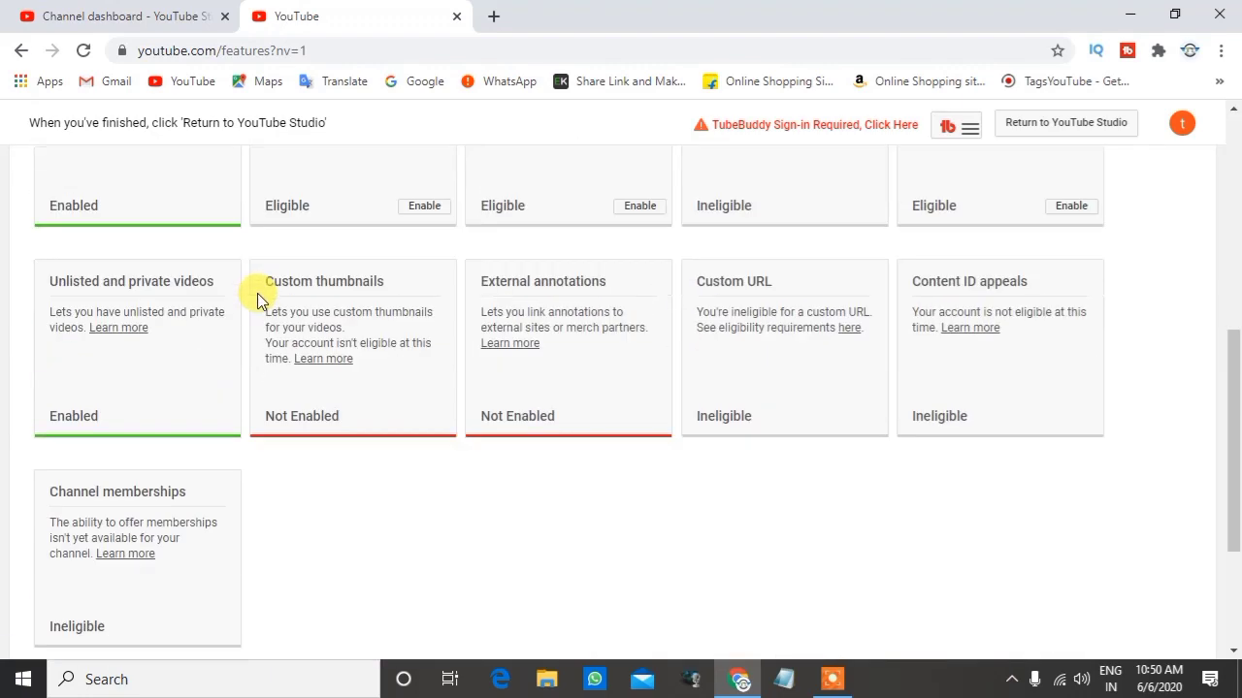
{"action": "scroll", "coordinate": [257, 293], "scroll_direction": "down", "scroll_amount": 3}
{"action": "scroll", "coordinate": [260, 295], "scroll_direction": "up", "scroll_amount": 8}
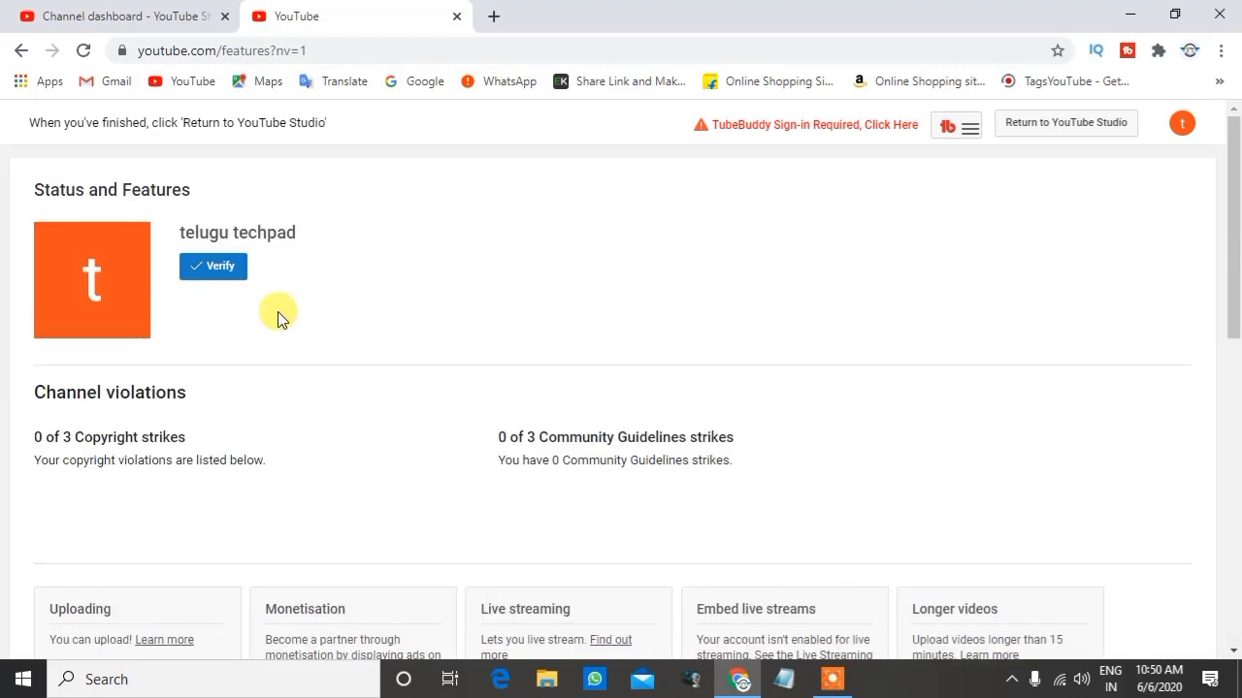
Step: Start the account verification with the code delivered by text message, leave the phone number empty and return to the features page
{"action": "left_click", "coordinate": [226, 282]}
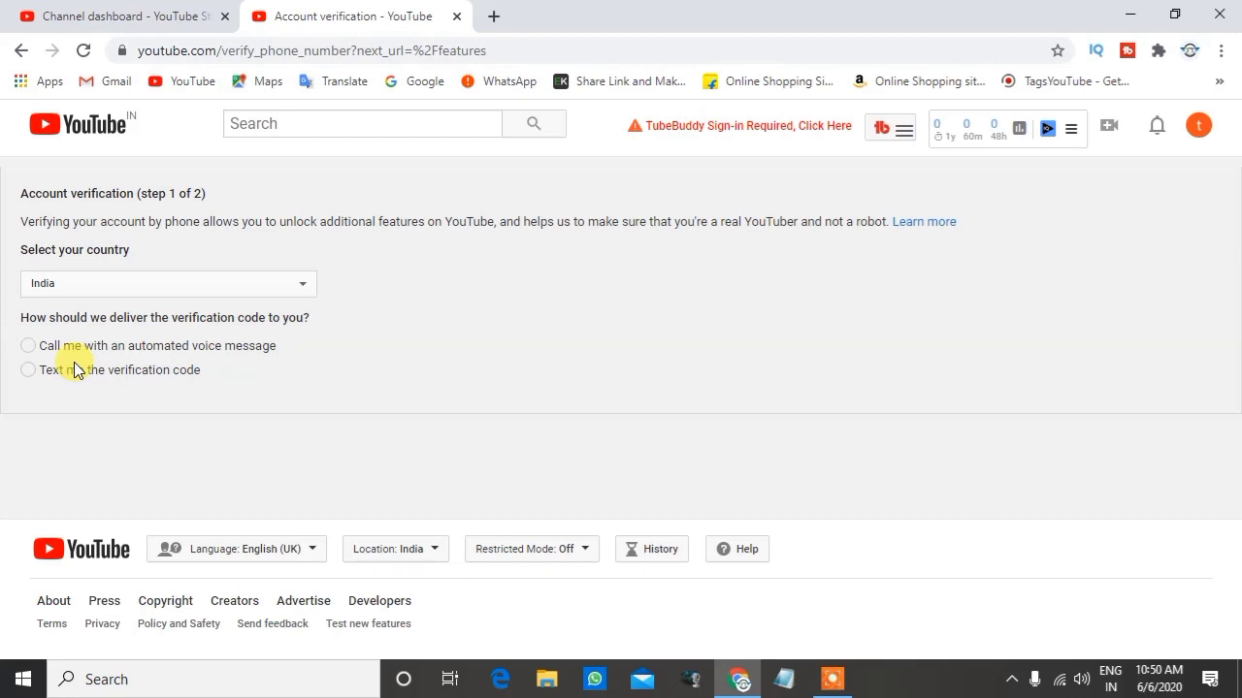
{"action": "left_click", "coordinate": [82, 373]}
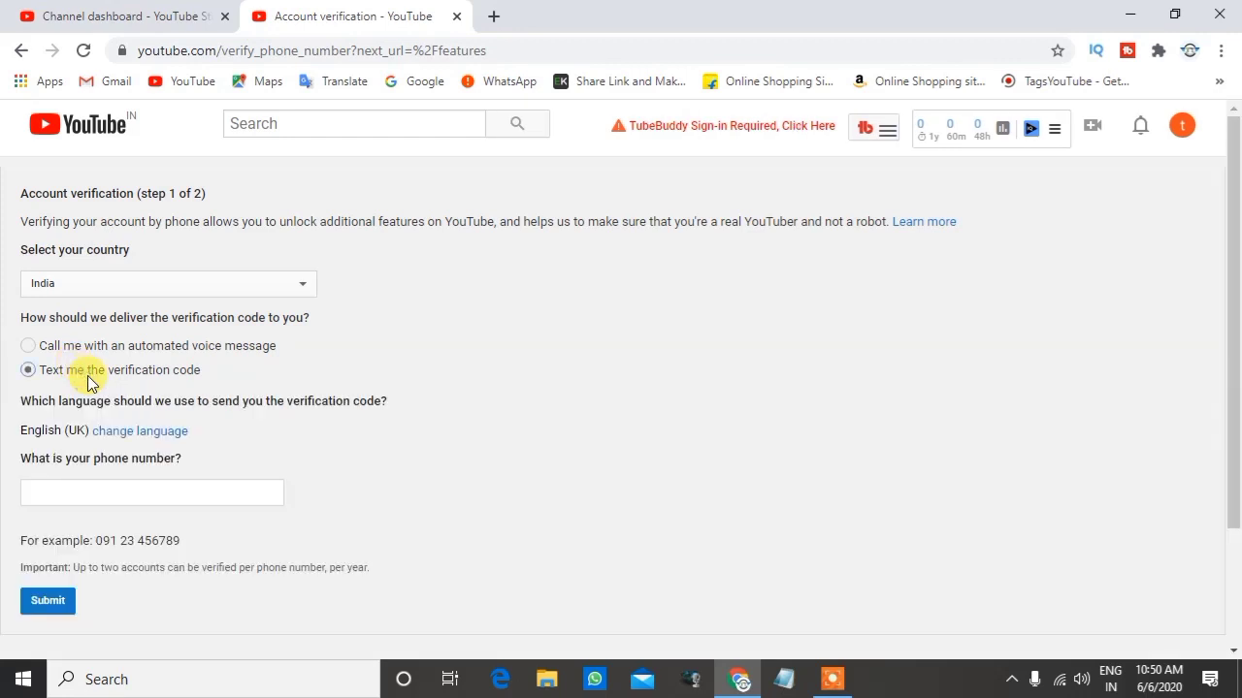
{"action": "left_click", "coordinate": [65, 497]}
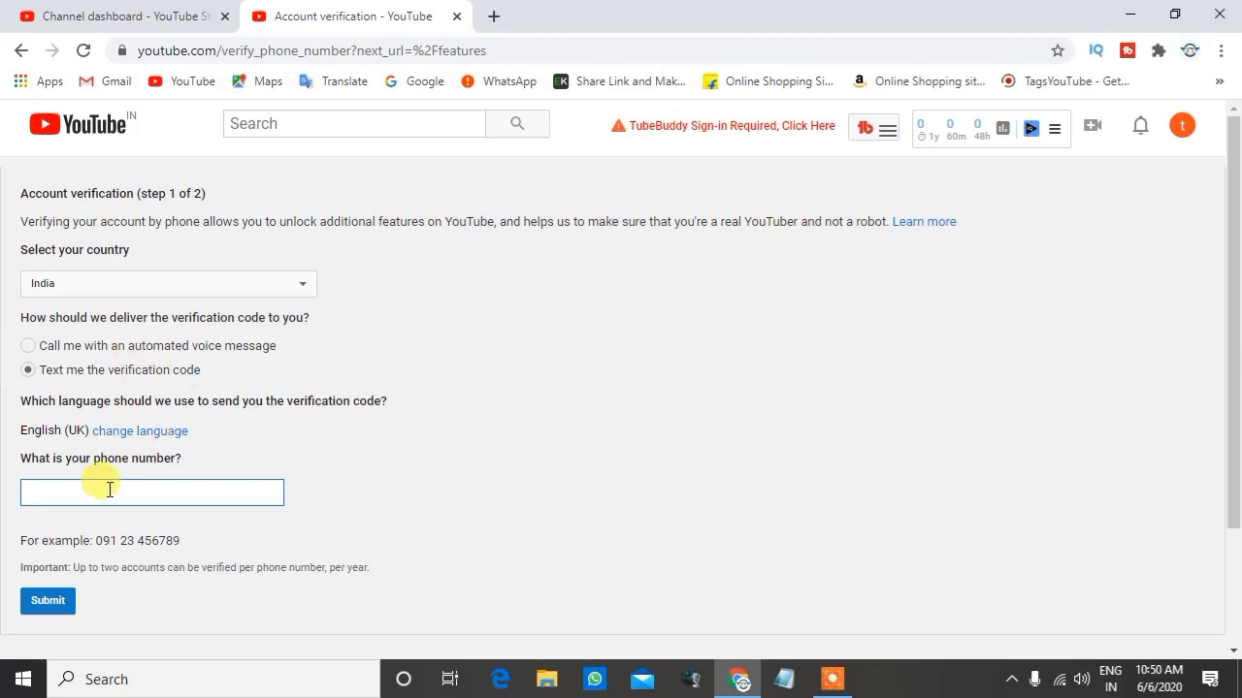
{"action": "scroll", "coordinate": [218, 478], "scroll_direction": "down", "scroll_amount": 3}
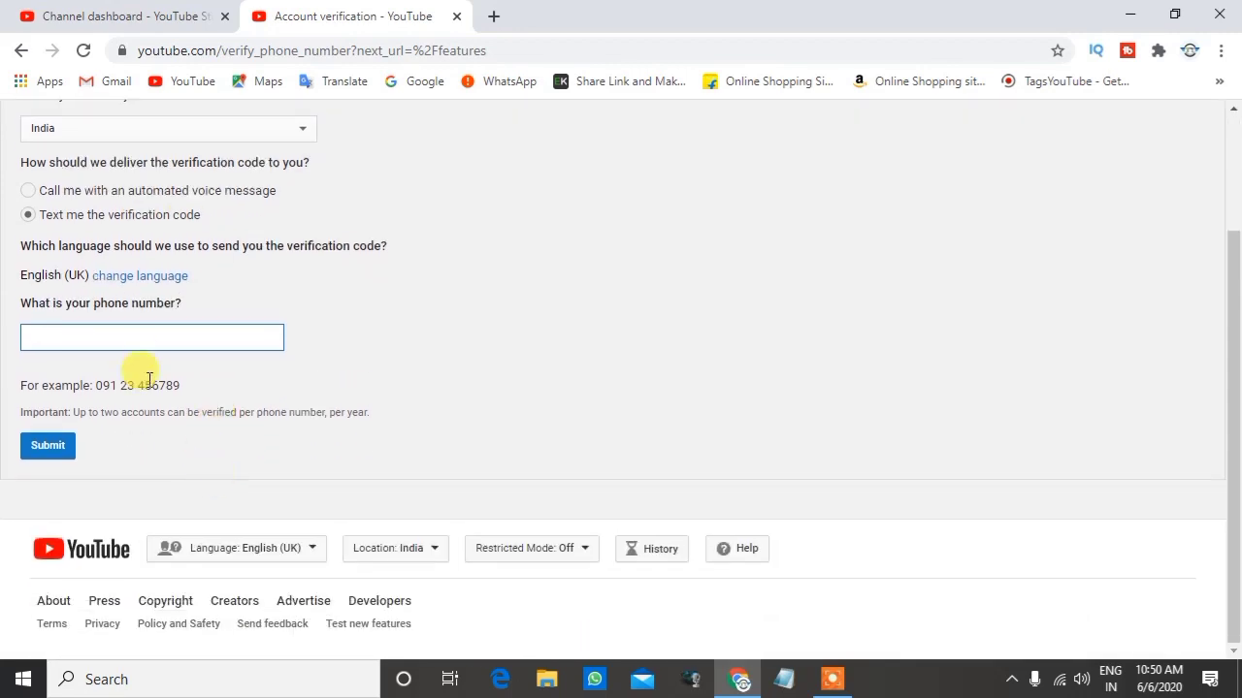
{"action": "scroll", "coordinate": [176, 361], "scroll_direction": "up", "scroll_amount": 3}
{"action": "left_click", "coordinate": [146, 16]}
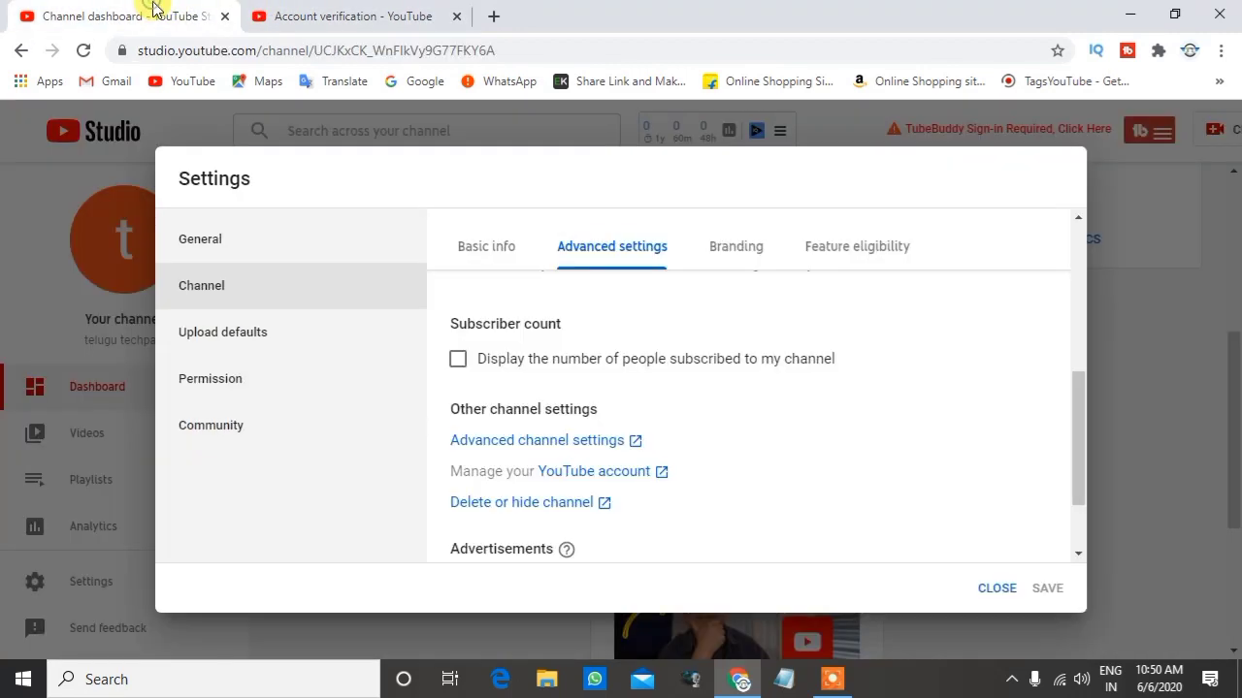
{"action": "left_click", "coordinate": [349, 15]}
{"action": "left_click", "coordinate": [21, 50]}
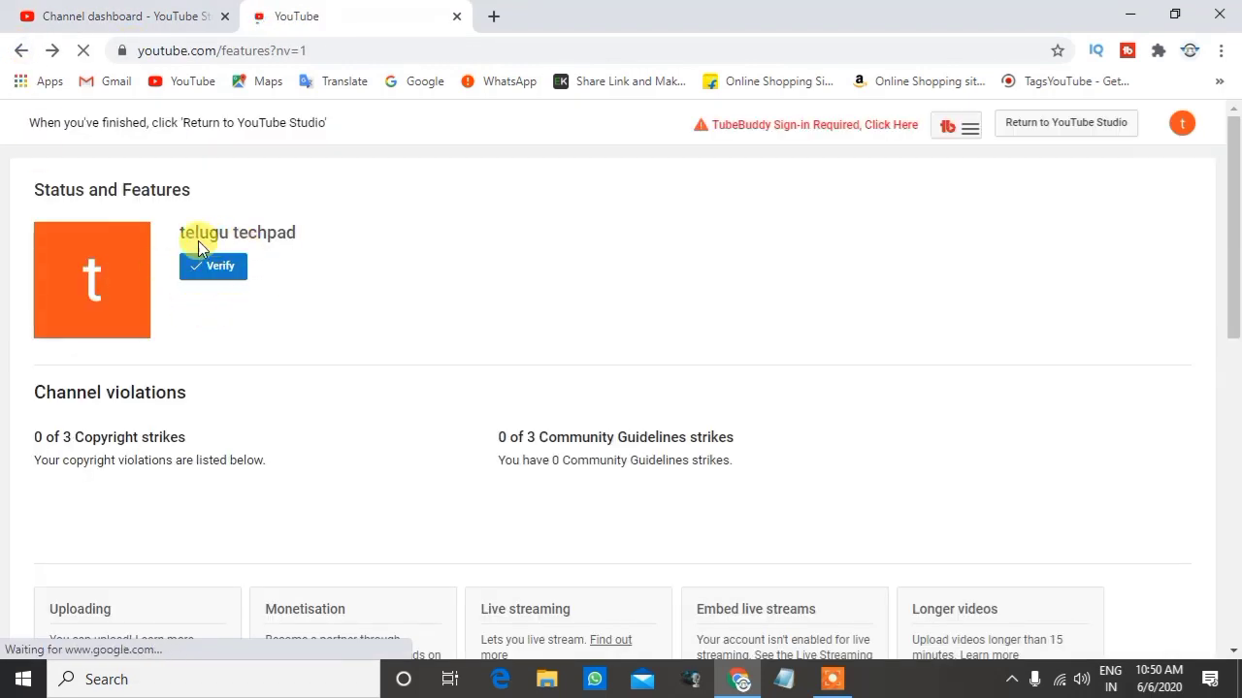
Step: Examine the verification option and the status of each channel feature, including monetisation, live streaming, longer videos and custom thumbnails
{"action": "scroll", "coordinate": [249, 281], "scroll_direction": "down", "scroll_amount": 5}
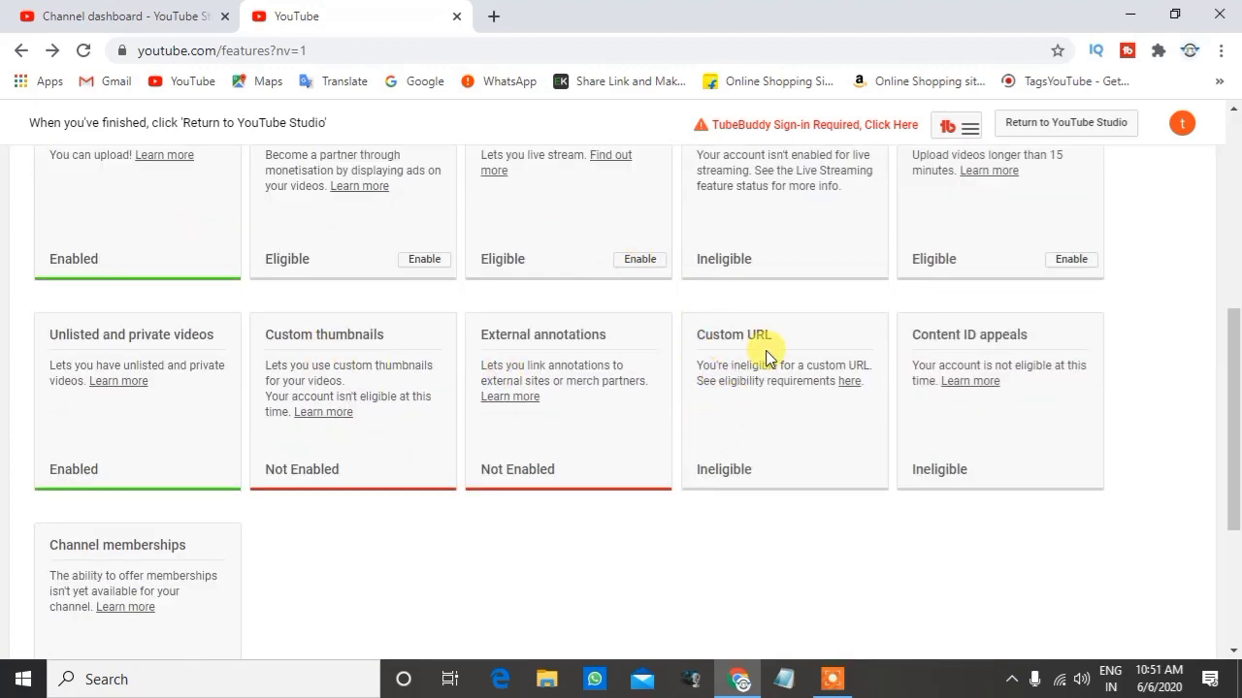
{"action": "scroll", "coordinate": [350, 438], "scroll_direction": "down", "scroll_amount": 1}
{"action": "scroll", "coordinate": [502, 305], "scroll_direction": "up", "scroll_amount": 2}
{"action": "scroll", "coordinate": [488, 333], "scroll_direction": "down", "scroll_amount": 2}
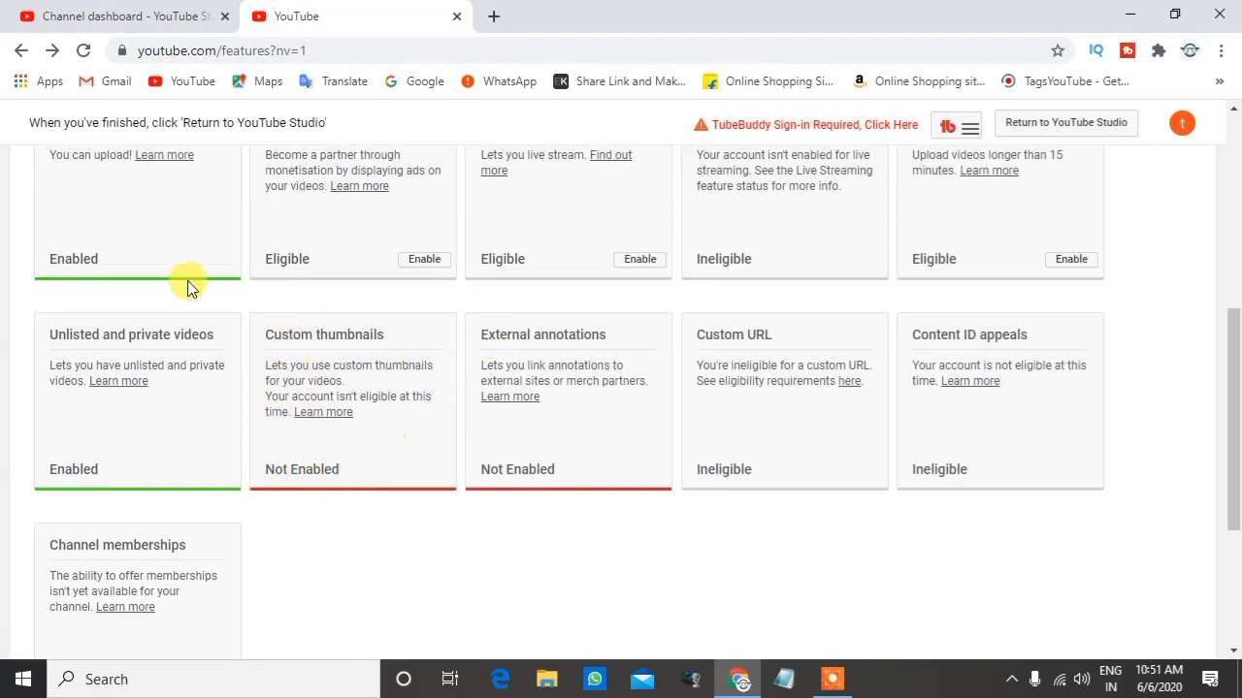
{"action": "scroll", "coordinate": [354, 320], "scroll_direction": "up", "scroll_amount": 2}
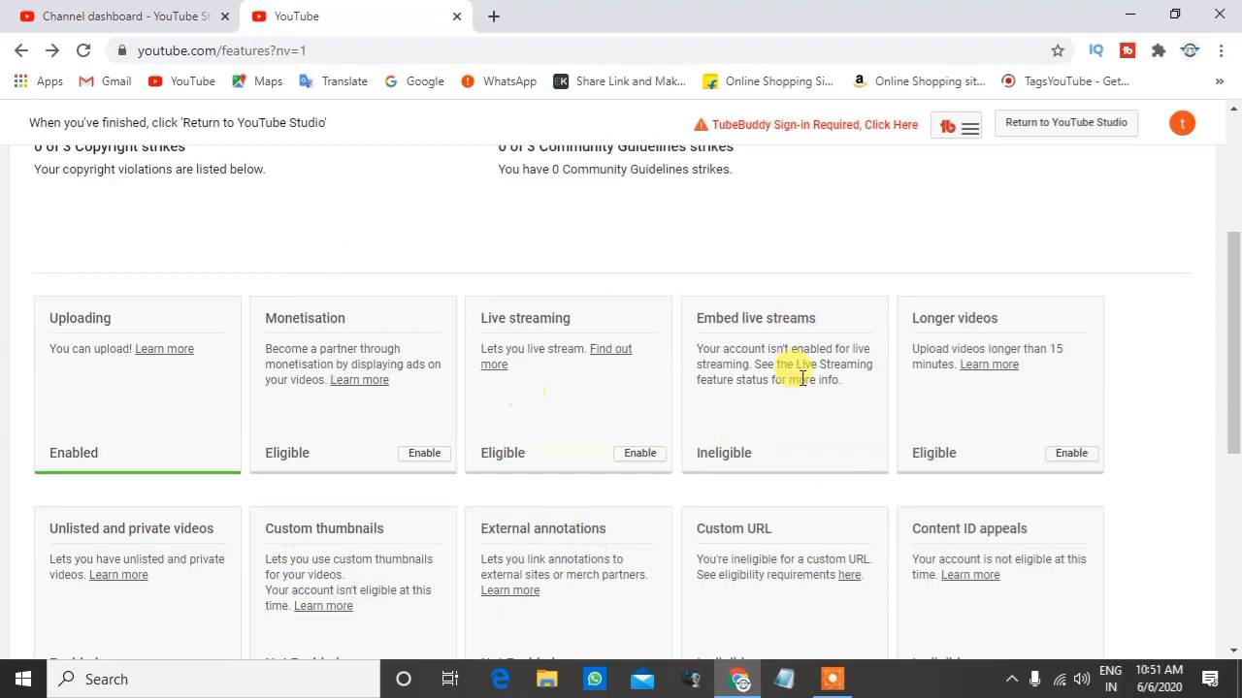
{"action": "scroll", "coordinate": [457, 305], "scroll_direction": "up", "scroll_amount": 3}
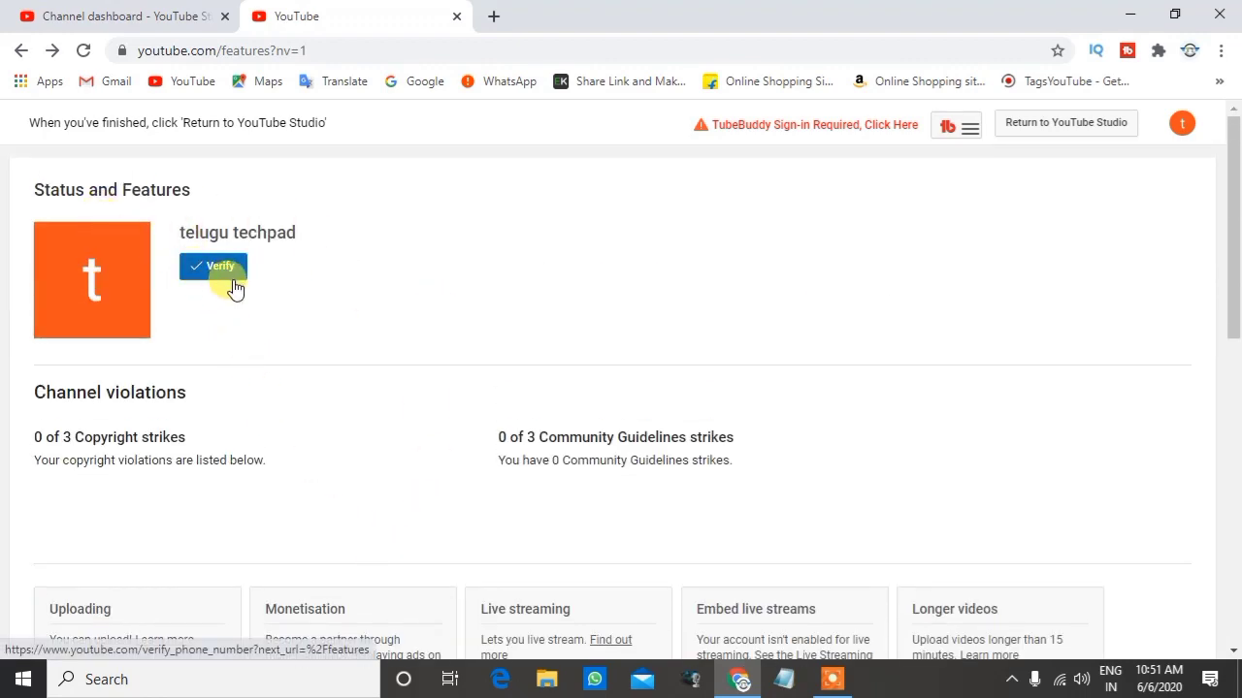
{"action": "scroll", "coordinate": [360, 324], "scroll_direction": "down", "scroll_amount": 8}
{"action": "scroll", "coordinate": [305, 438], "scroll_direction": "up", "scroll_amount": 8}
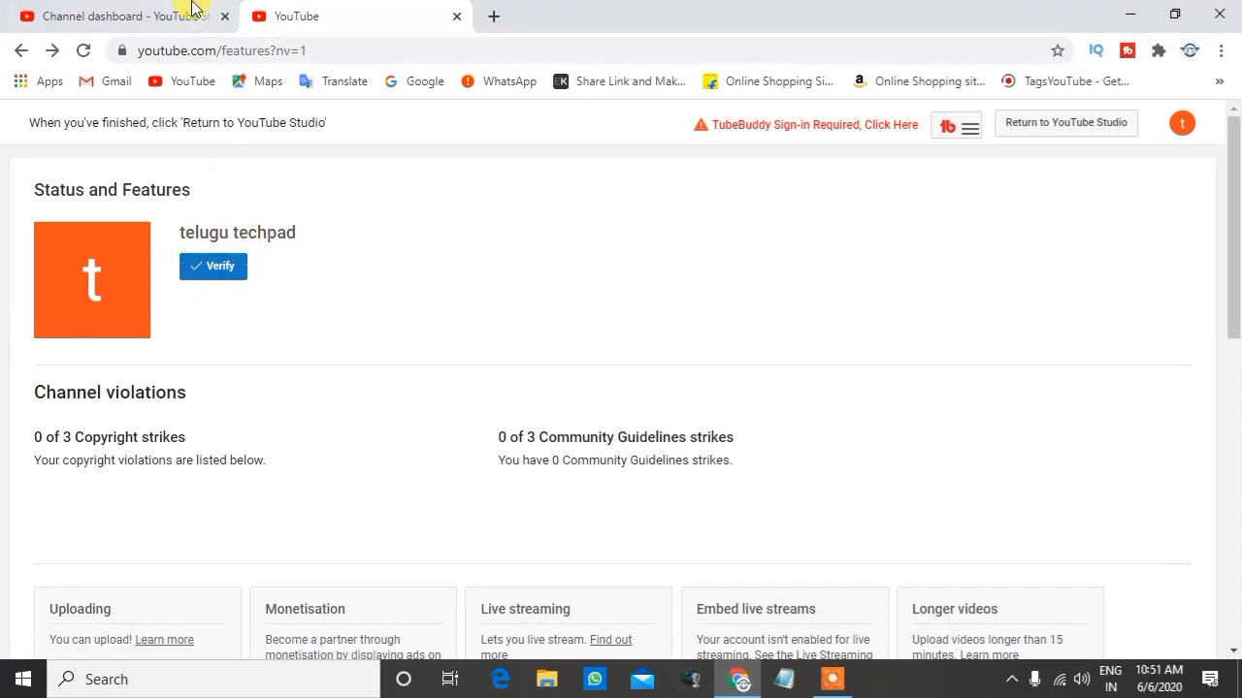
Step: Revisit the YouTube account page from the channel's advanced settings and close both extra browser tabs
{"action": "left_click", "coordinate": [116, 14]}
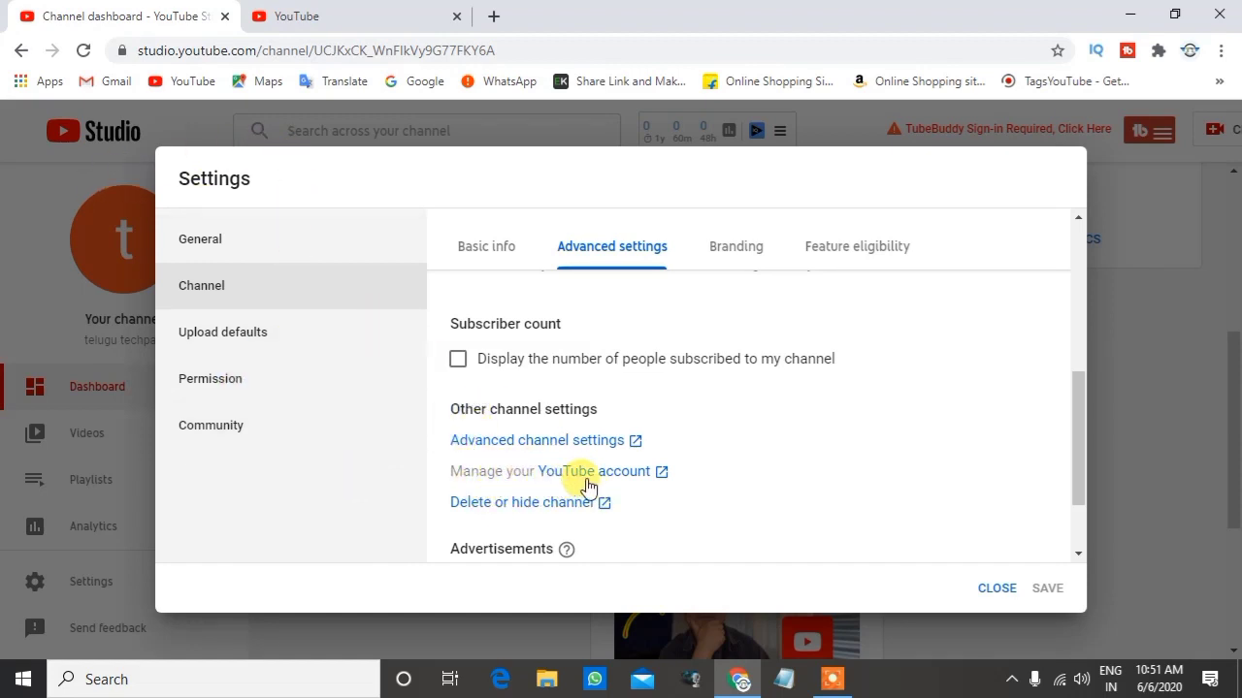
{"action": "left_click", "coordinate": [635, 482]}
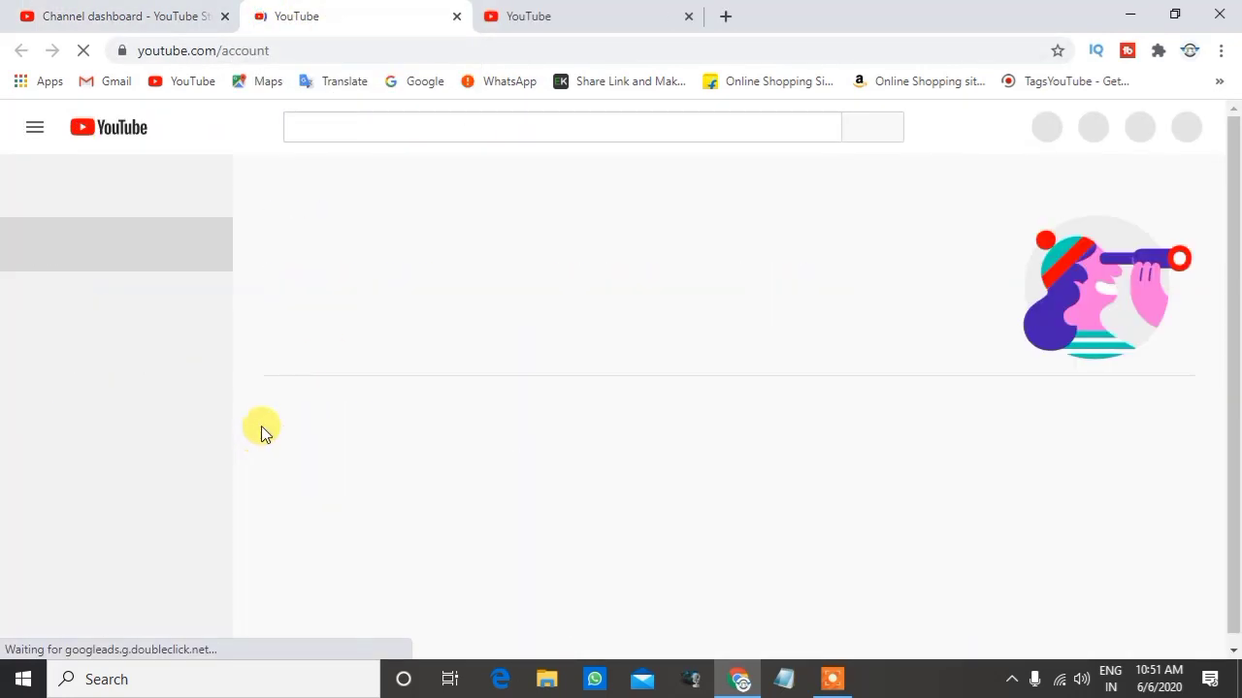
{"action": "scroll", "coordinate": [407, 394], "scroll_direction": "down", "scroll_amount": 4}
{"action": "scroll", "coordinate": [474, 446], "scroll_direction": "up", "scroll_amount": 3}
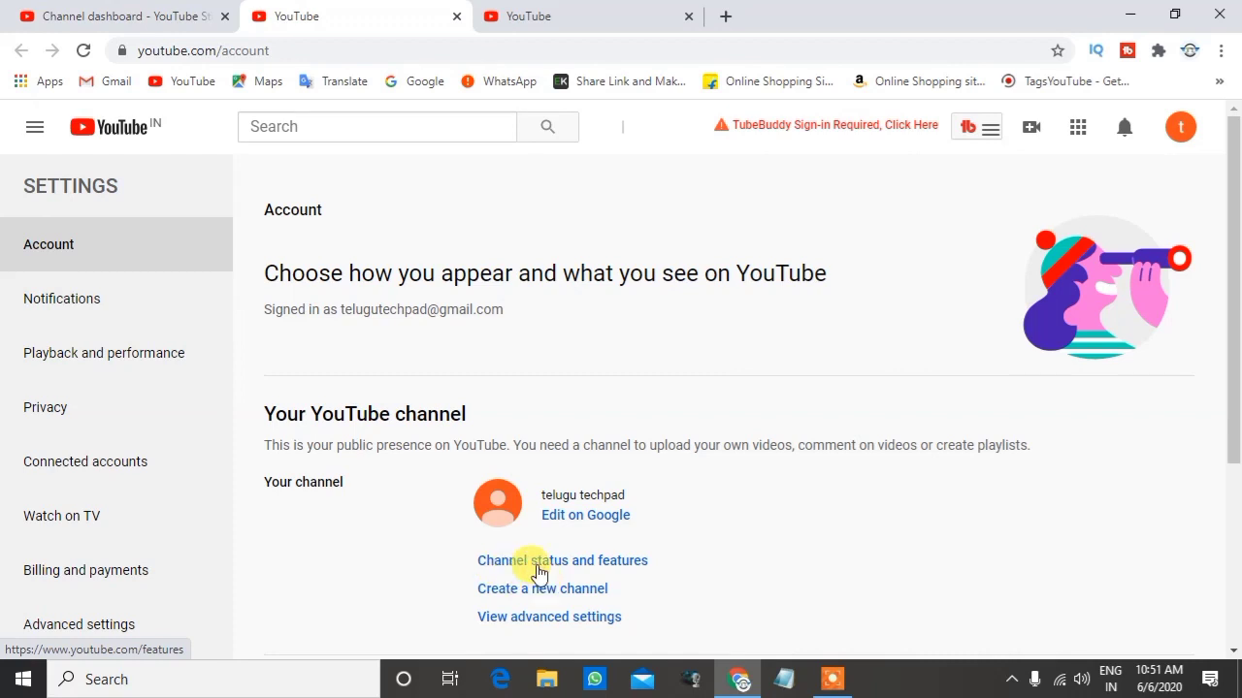
{"action": "left_click", "coordinate": [456, 16]}
{"action": "left_click", "coordinate": [456, 15]}
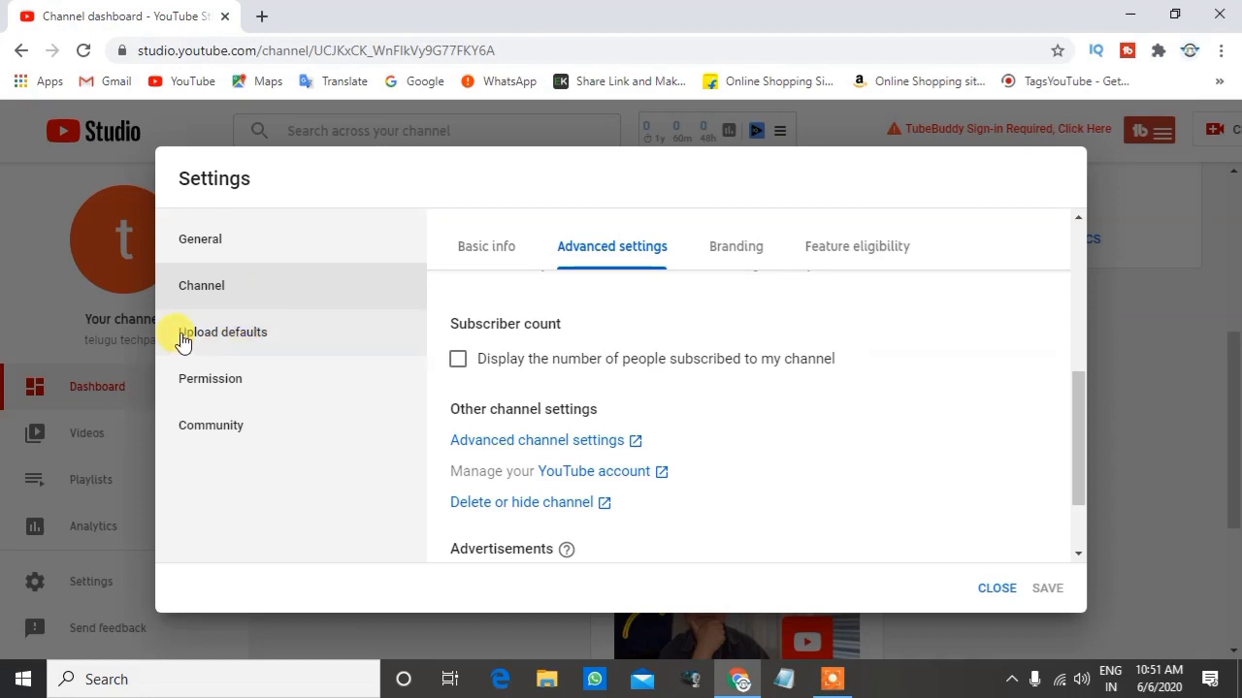
Step: Review the title, description, visibility and tags fields in the basic info of the upload defaults
{"action": "left_click", "coordinate": [224, 331]}
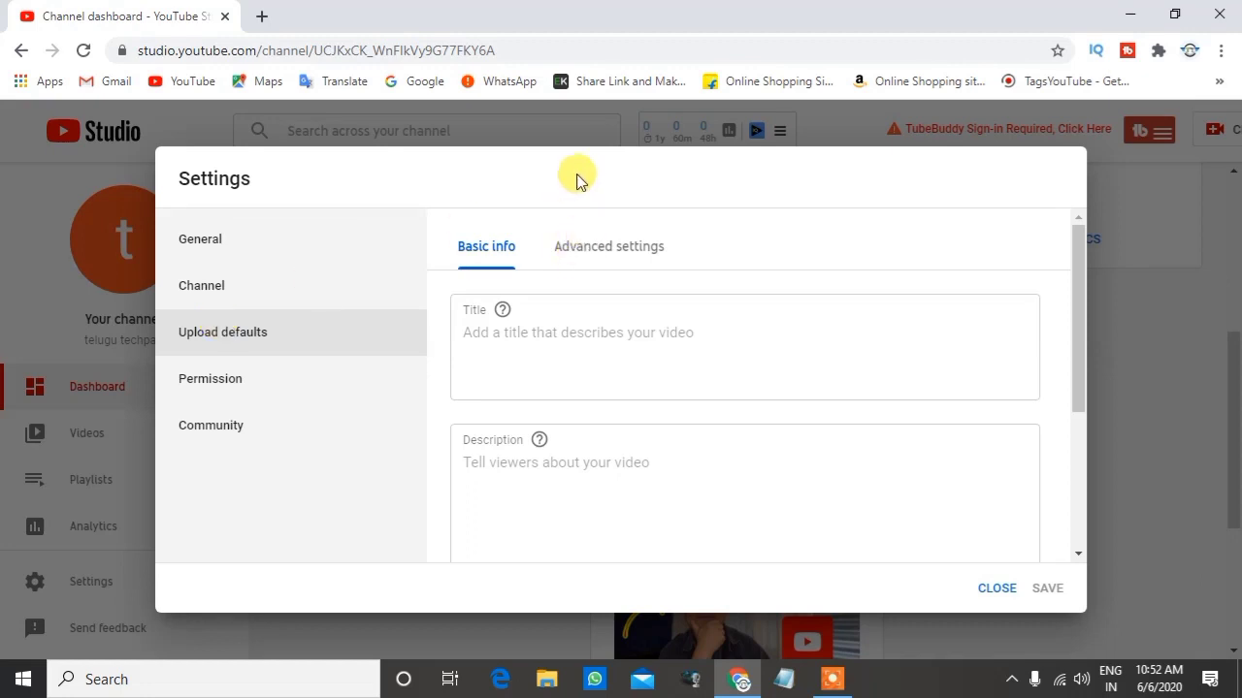
{"action": "scroll", "coordinate": [514, 258], "scroll_direction": "down", "scroll_amount": 1}
{"action": "scroll", "coordinate": [539, 339], "scroll_direction": "down", "scroll_amount": 2}
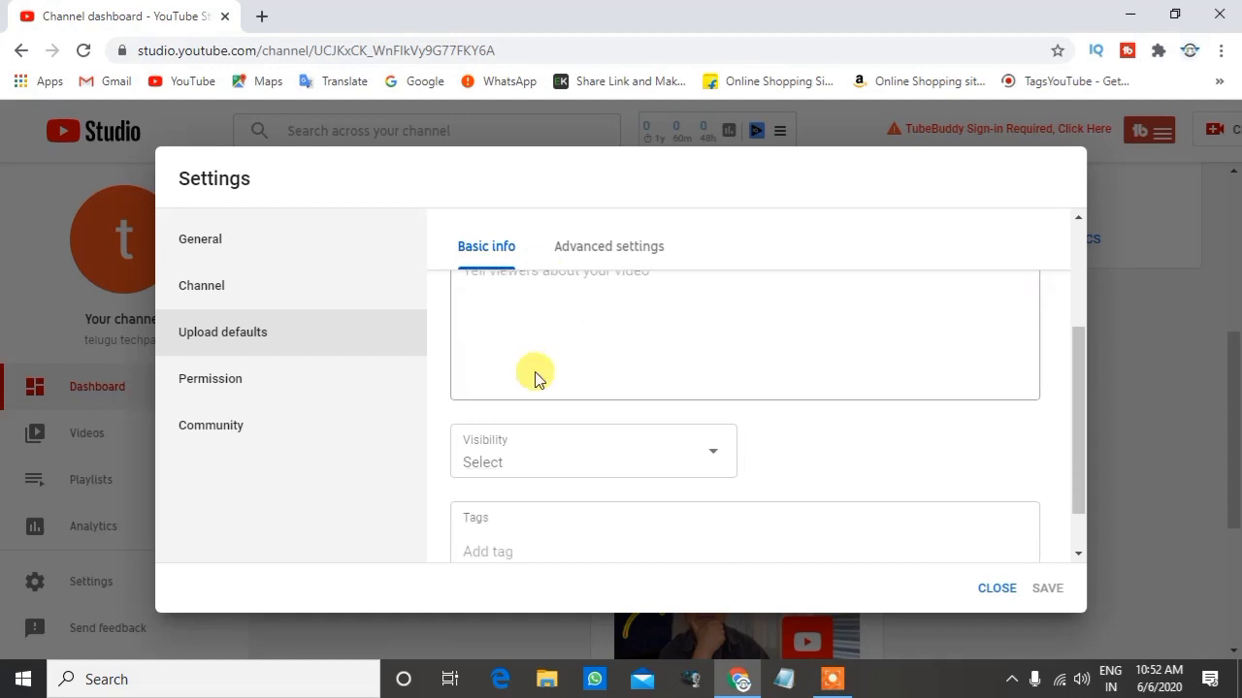
{"action": "scroll", "coordinate": [511, 493], "scroll_direction": "up", "scroll_amount": 3}
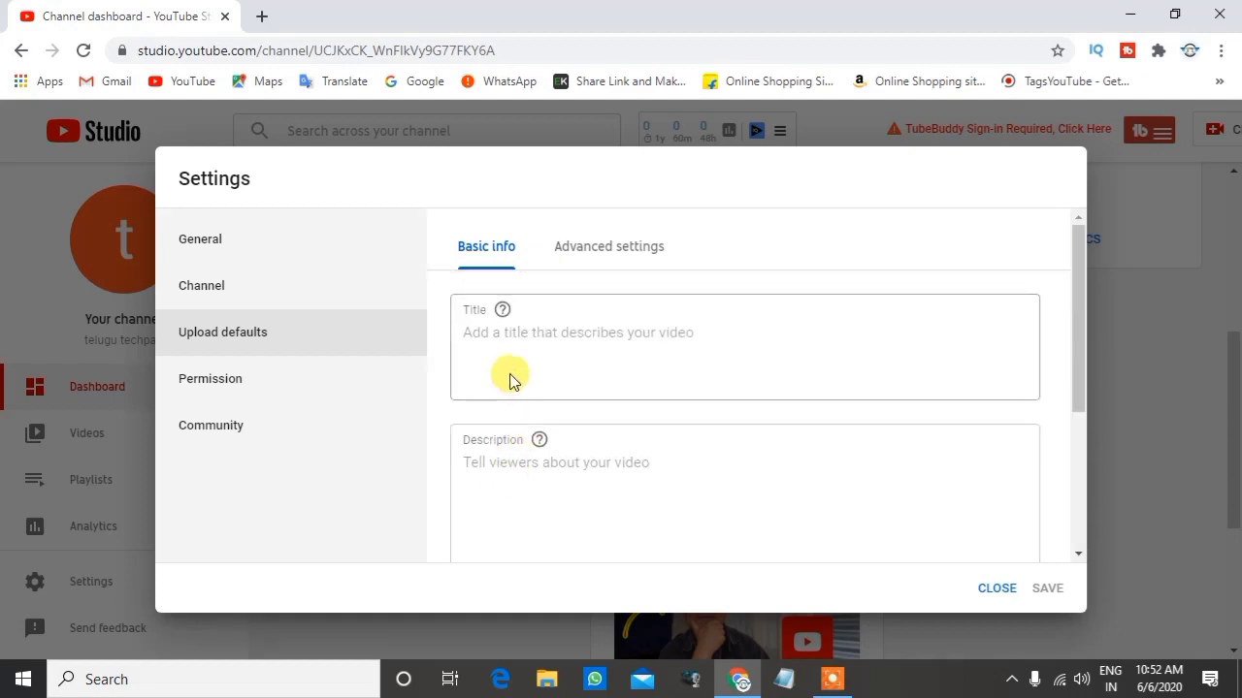
{"action": "scroll", "coordinate": [513, 388], "scroll_direction": "down", "scroll_amount": 3}
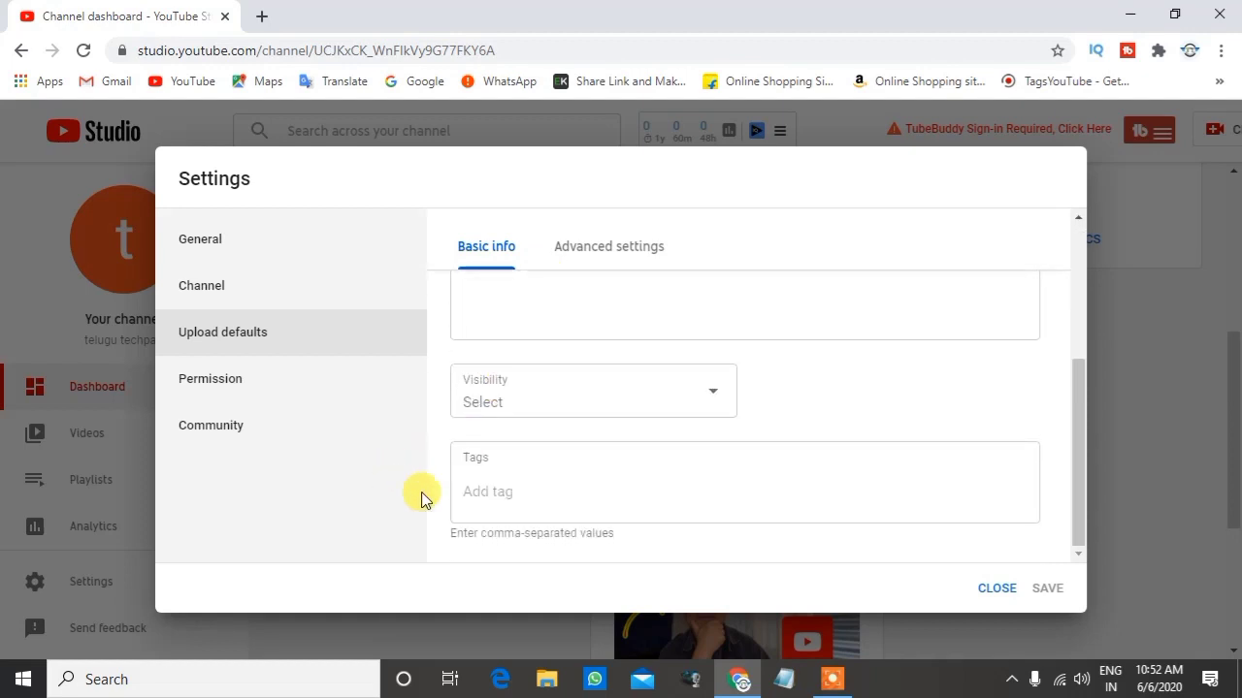
Step: Try adding the tag "telugu" to the upload defaults and remove it again
{"action": "left_click", "coordinate": [493, 477]}
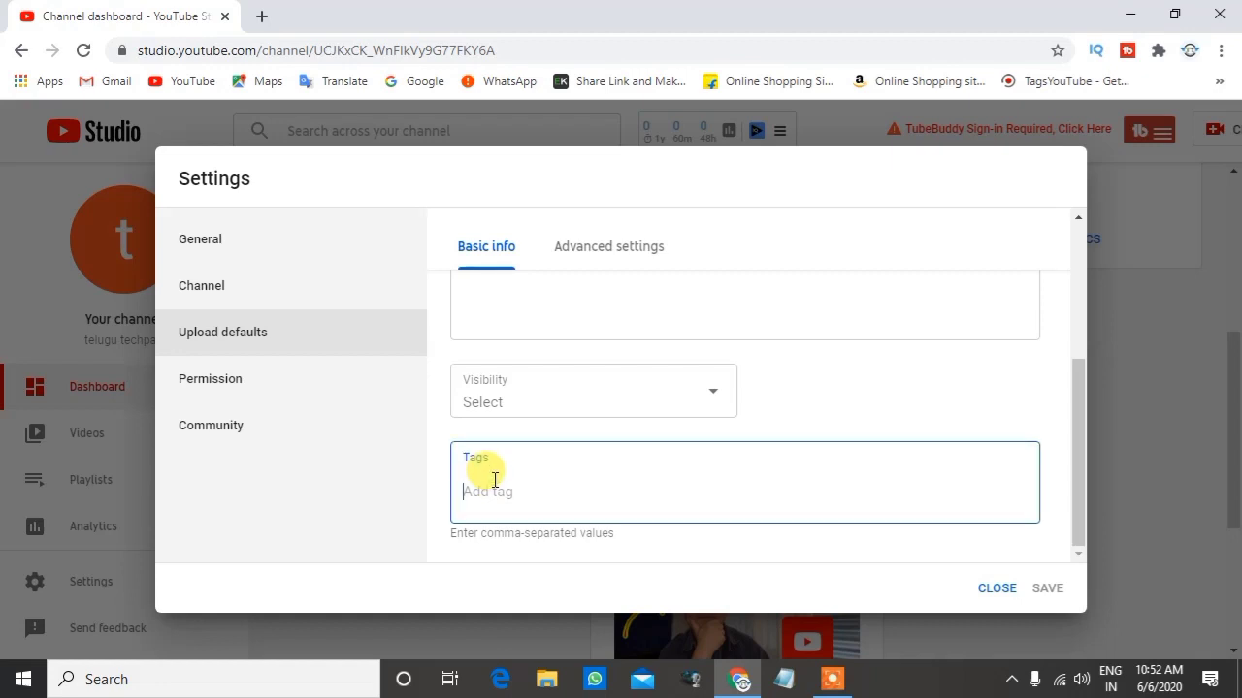
{"action": "type", "text": "telu"}
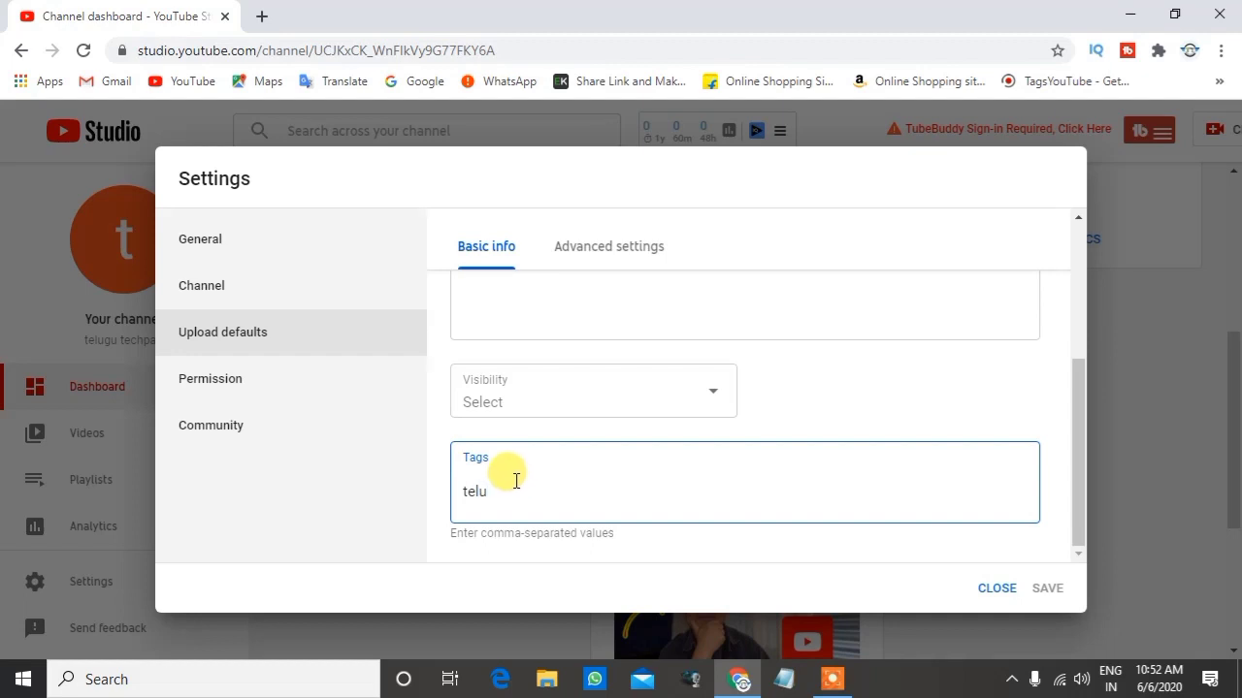
{"action": "type", "text": "gu"}
{"action": "key", "text": "Return"}
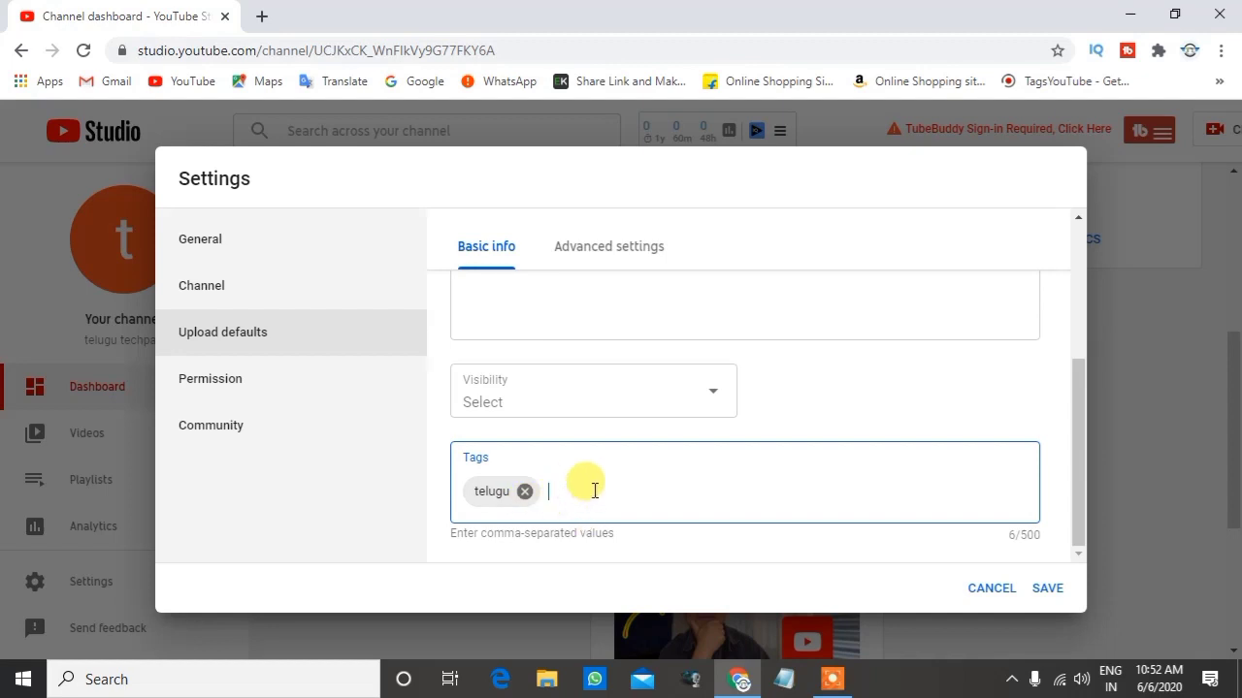
{"action": "left_click", "coordinate": [525, 492]}
Step: Review the licence, category, video language, caption and comment options in the advanced settings of the upload defaults
{"action": "left_click", "coordinate": [599, 260]}
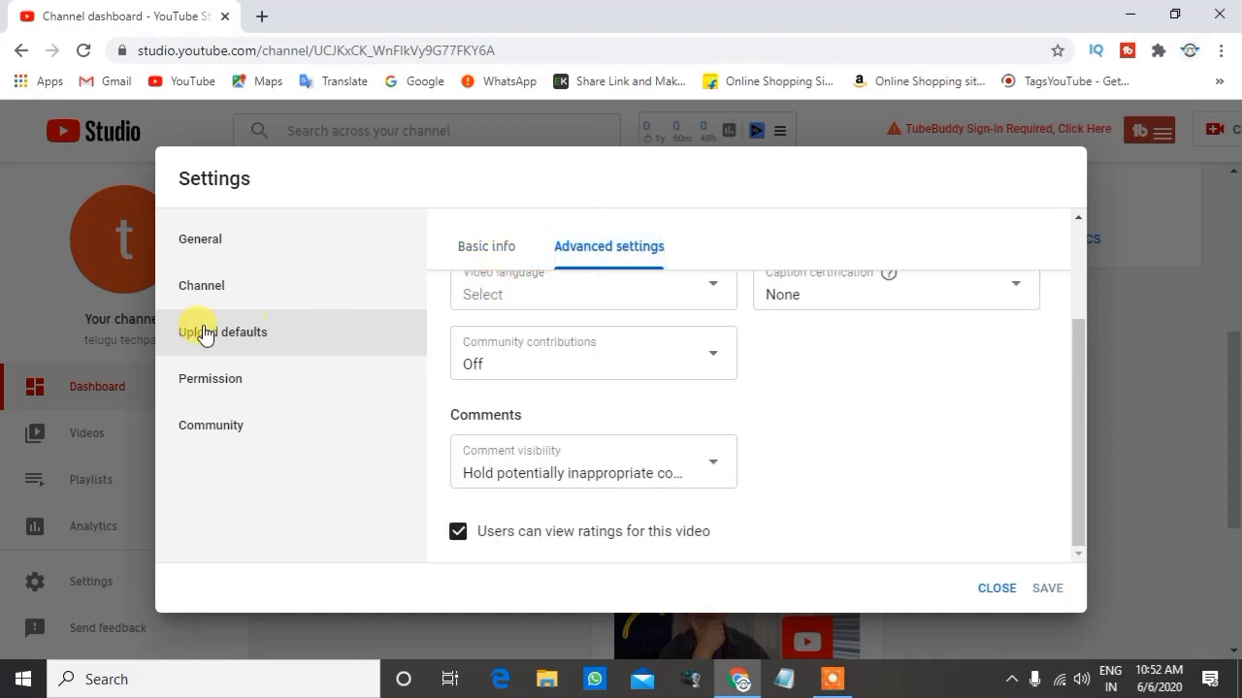
{"action": "scroll", "coordinate": [625, 415], "scroll_direction": "up", "scroll_amount": 2}
{"action": "scroll", "coordinate": [625, 415], "scroll_direction": "up", "scroll_amount": 1}
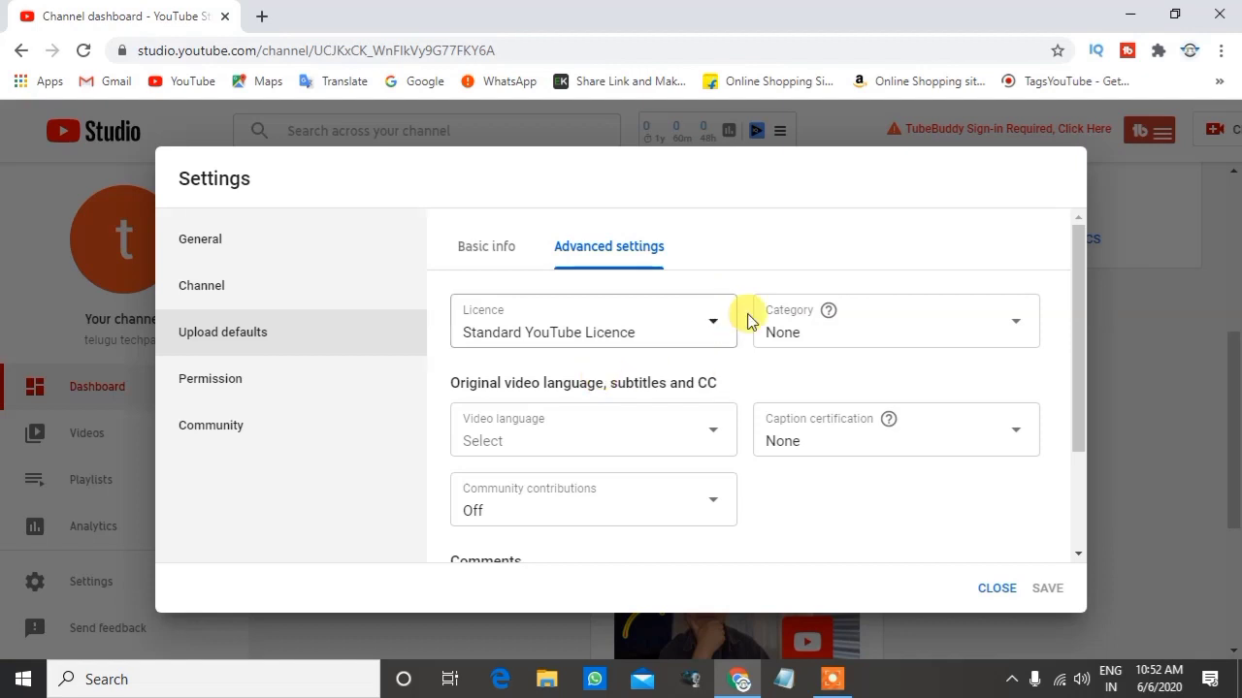
Step: Set the default video category to Science and technology in the upload defaults
{"action": "mouse_move", "coordinate": [840, 328]}
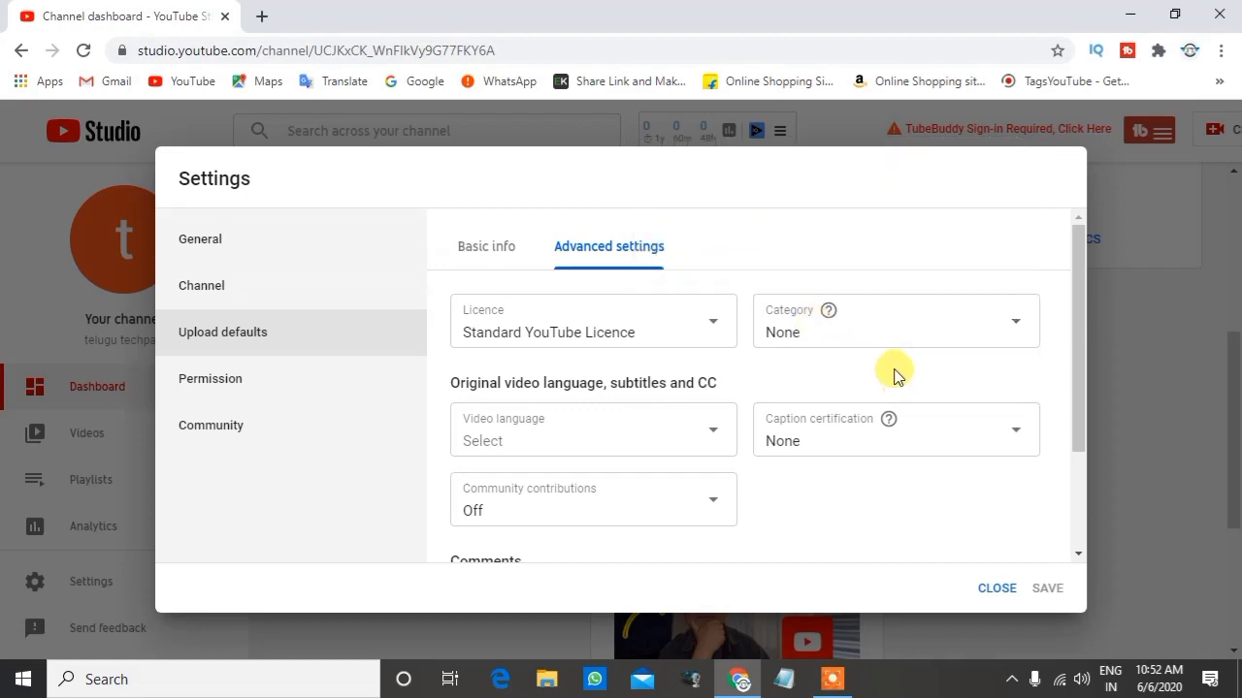
{"action": "left_click", "coordinate": [924, 328]}
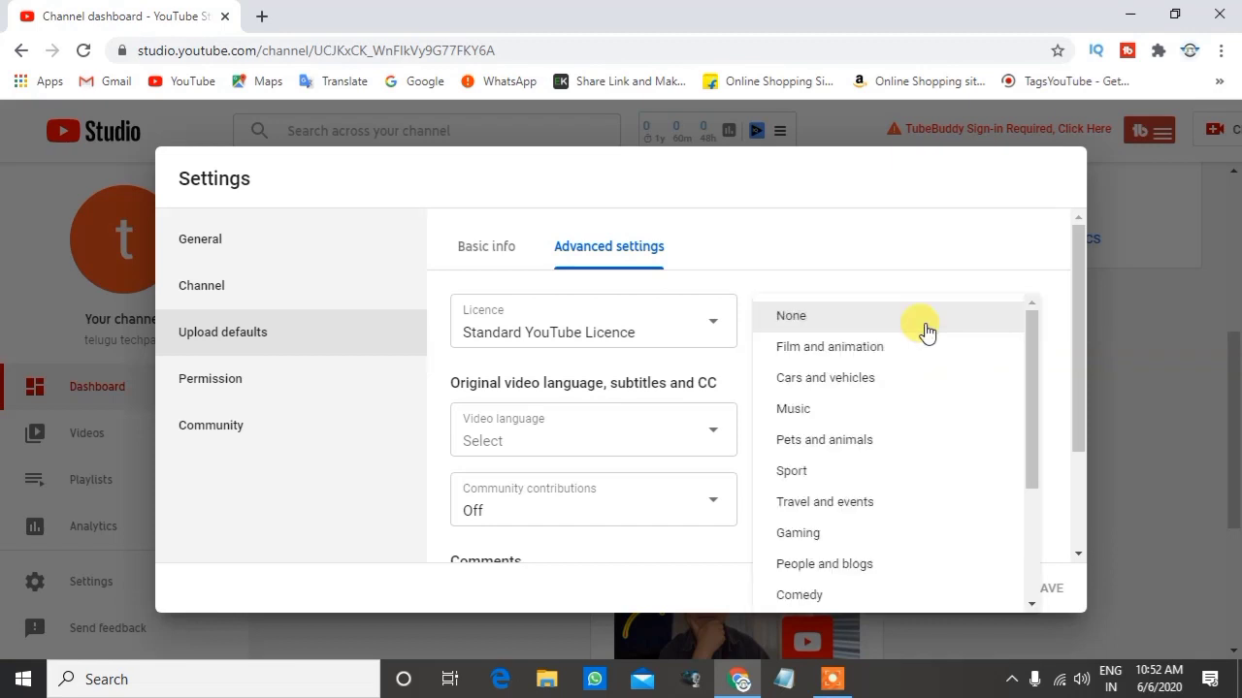
{"action": "scroll", "coordinate": [867, 398], "scroll_direction": "down", "scroll_amount": 2}
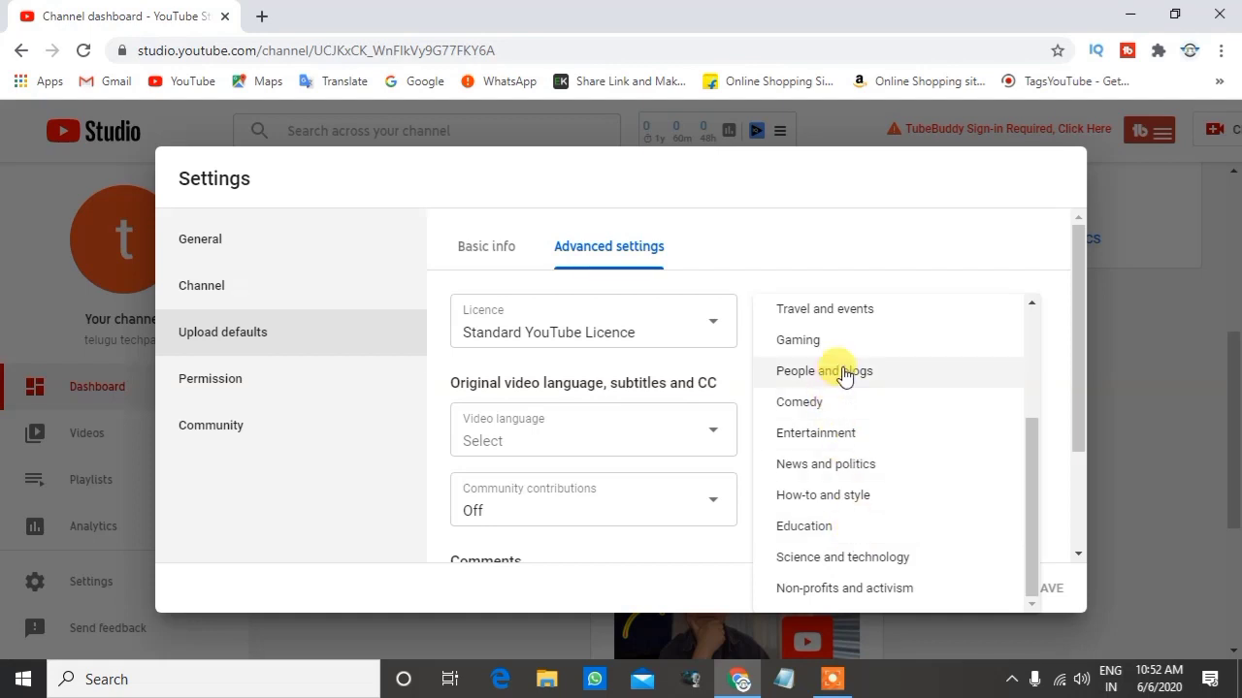
{"action": "scroll", "coordinate": [840, 374], "scroll_direction": "up", "scroll_amount": 1}
{"action": "scroll", "coordinate": [863, 476], "scroll_direction": "up", "scroll_amount": 1}
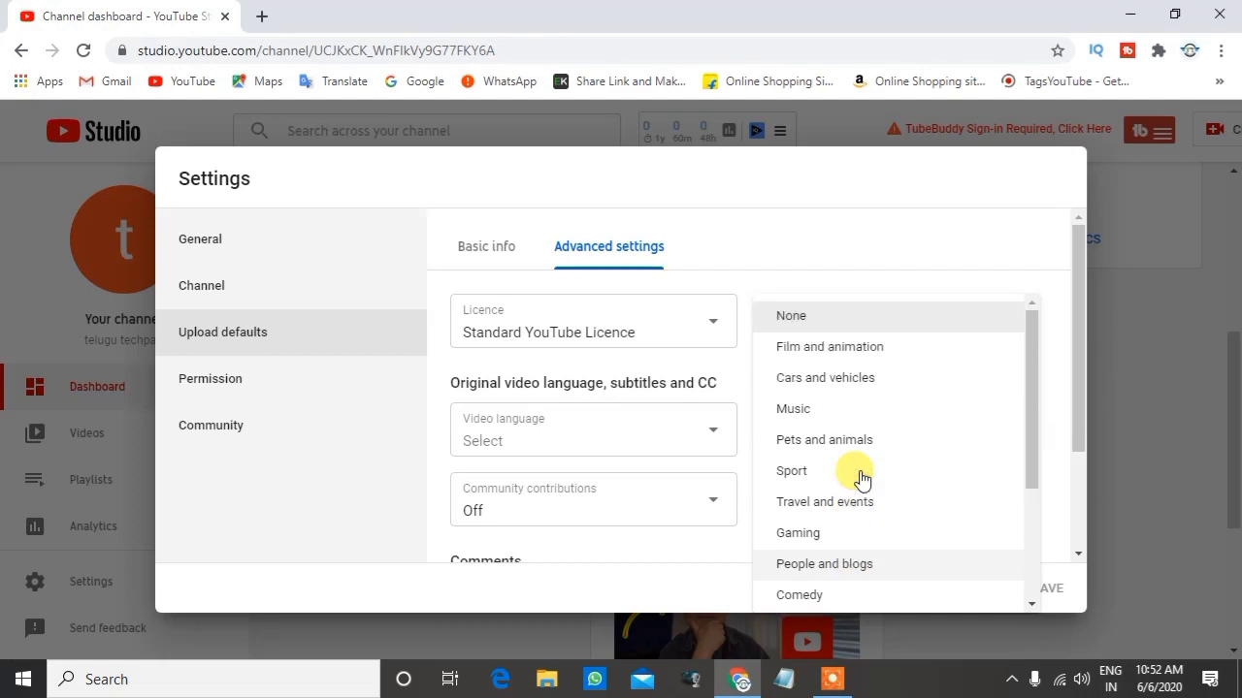
{"action": "scroll", "coordinate": [862, 477], "scroll_direction": "down", "scroll_amount": 2}
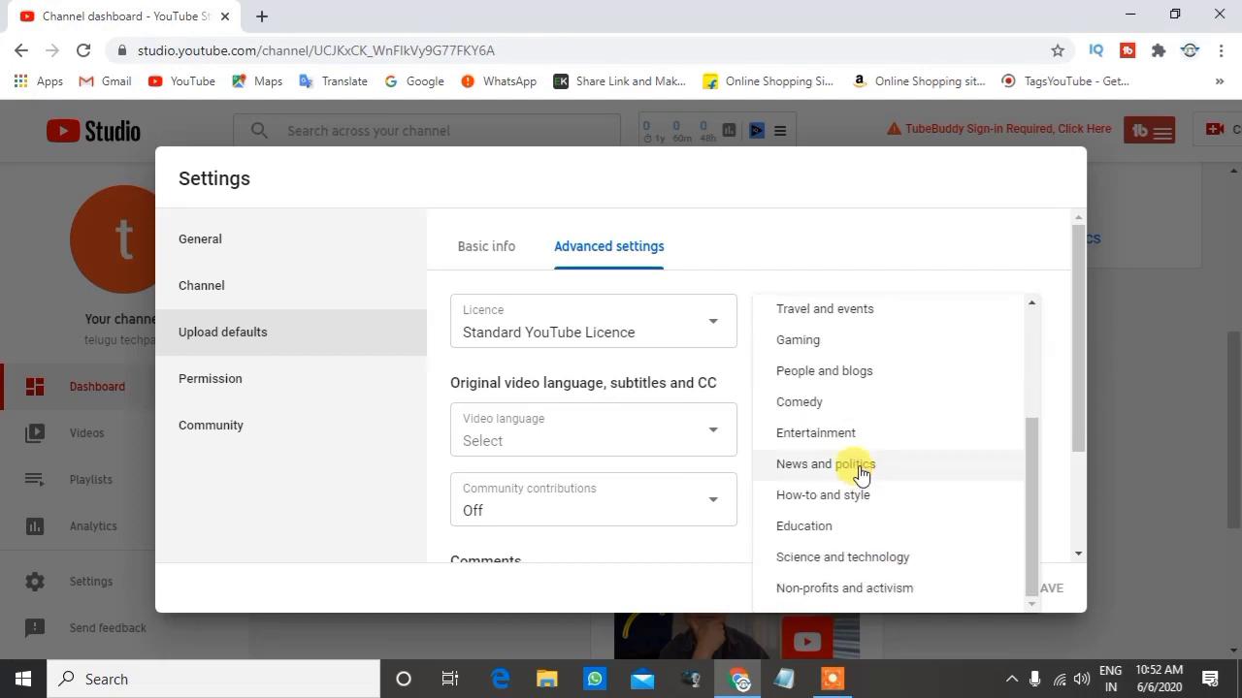
{"action": "scroll", "coordinate": [837, 416], "scroll_direction": "up", "scroll_amount": 1}
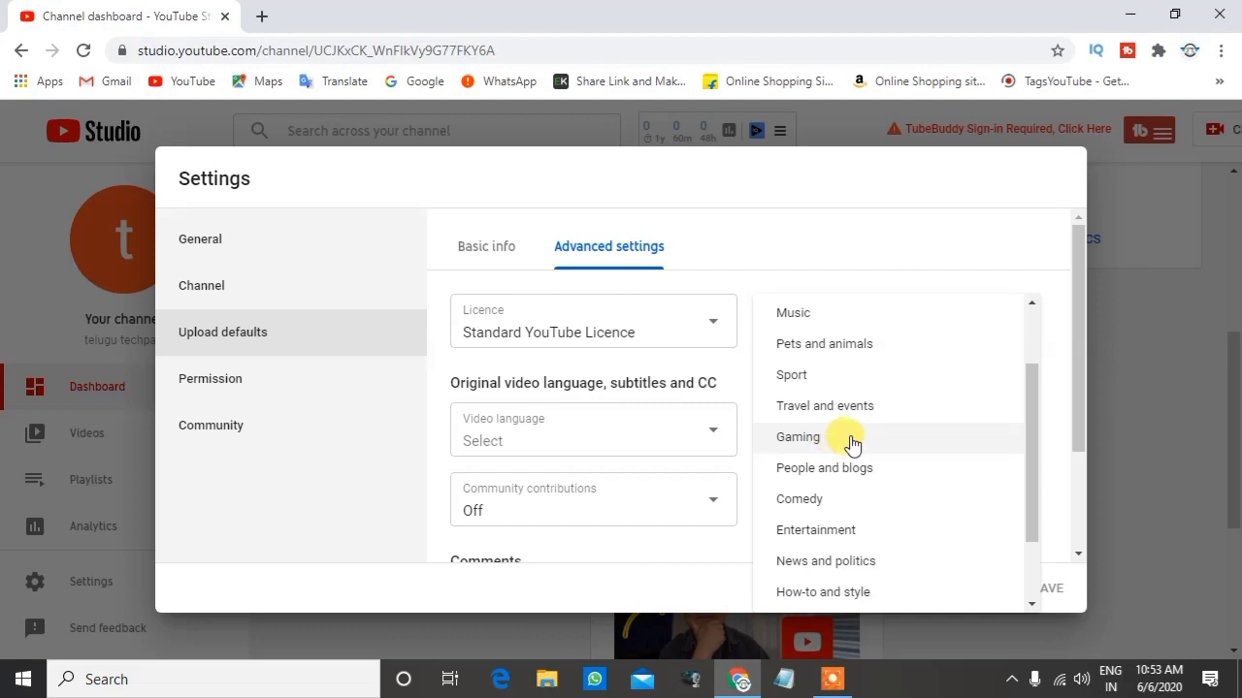
{"action": "scroll", "coordinate": [864, 587], "scroll_direction": "down", "scroll_amount": 1}
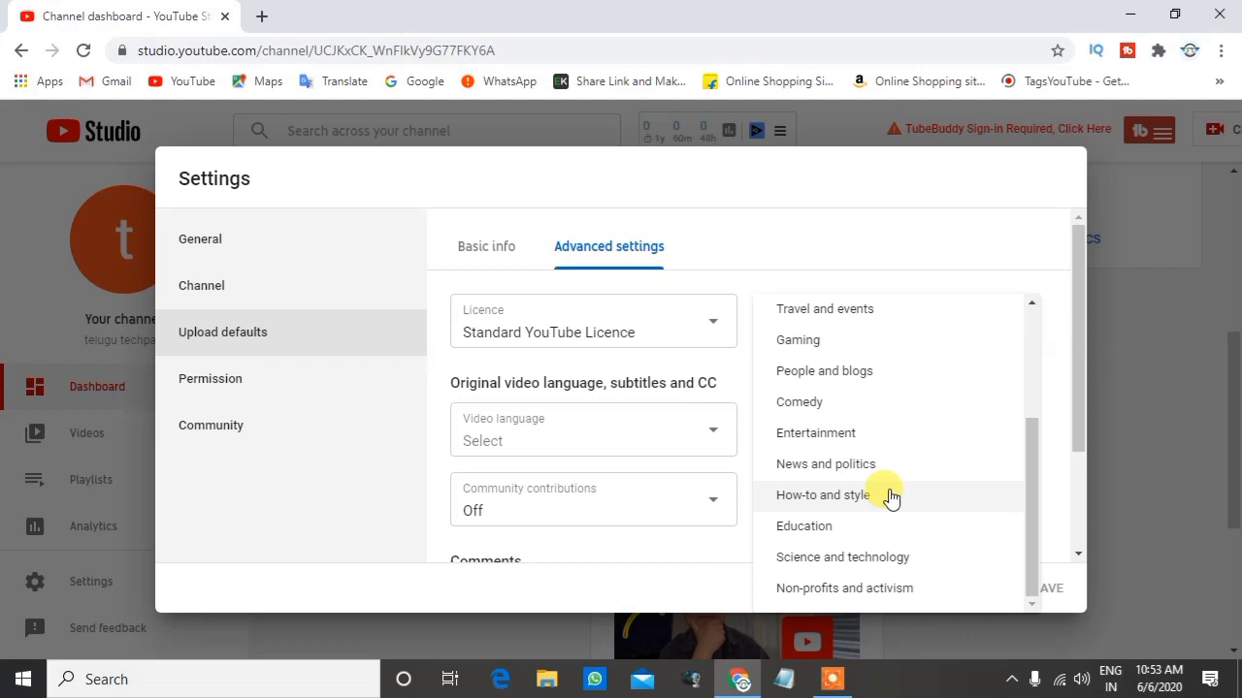
{"action": "left_click", "coordinate": [880, 559]}
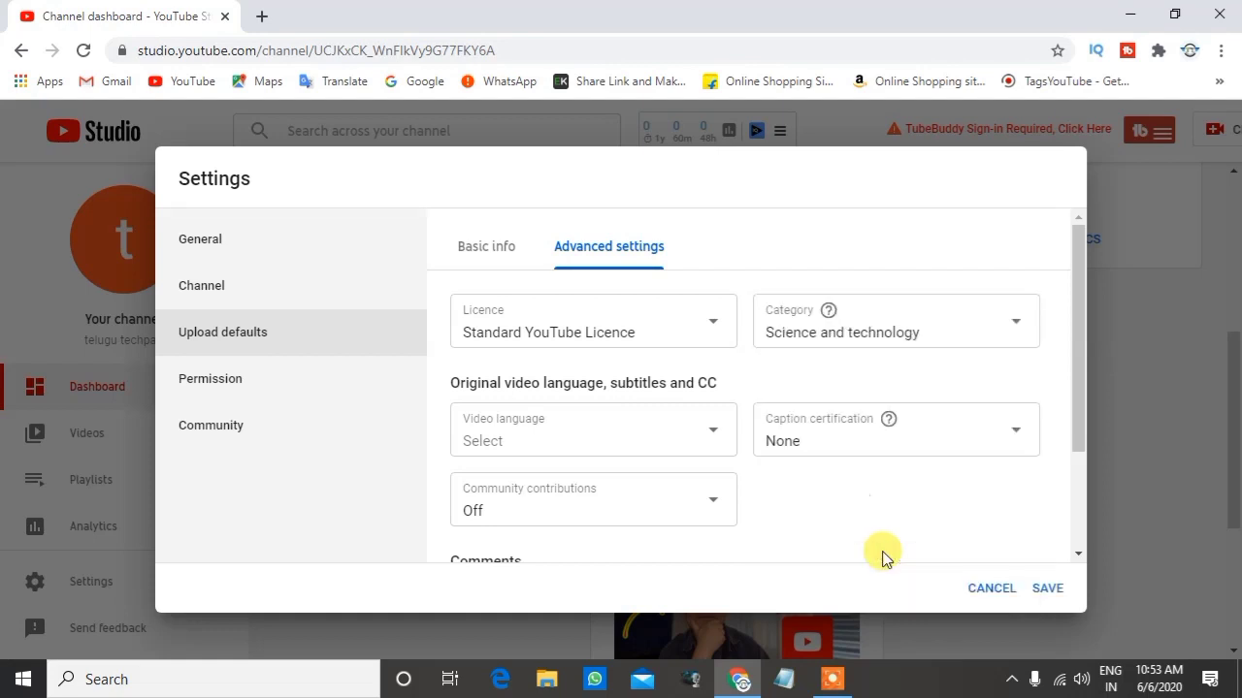
Step: Set the default video language to Telugu and save the upload defaults
{"action": "left_click", "coordinate": [553, 435]}
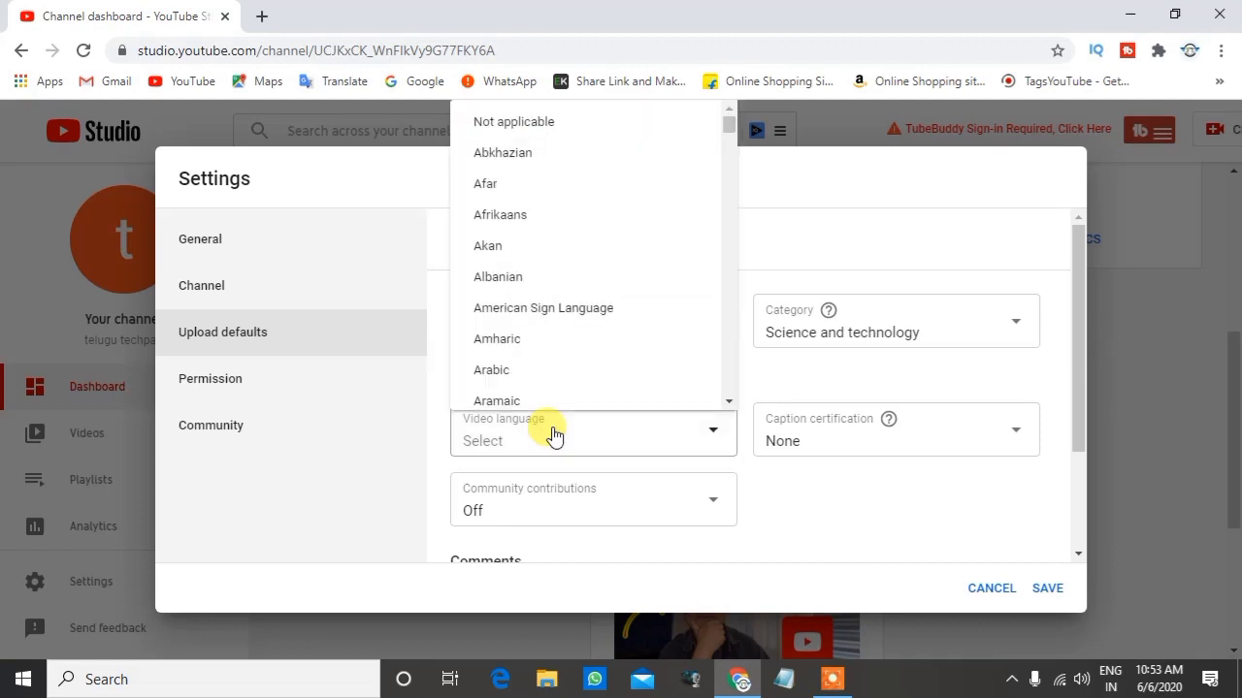
{"action": "scroll", "coordinate": [582, 330], "scroll_direction": "down", "scroll_amount": 9}
{"action": "scroll", "coordinate": [582, 338], "scroll_direction": "down", "scroll_amount": 18}
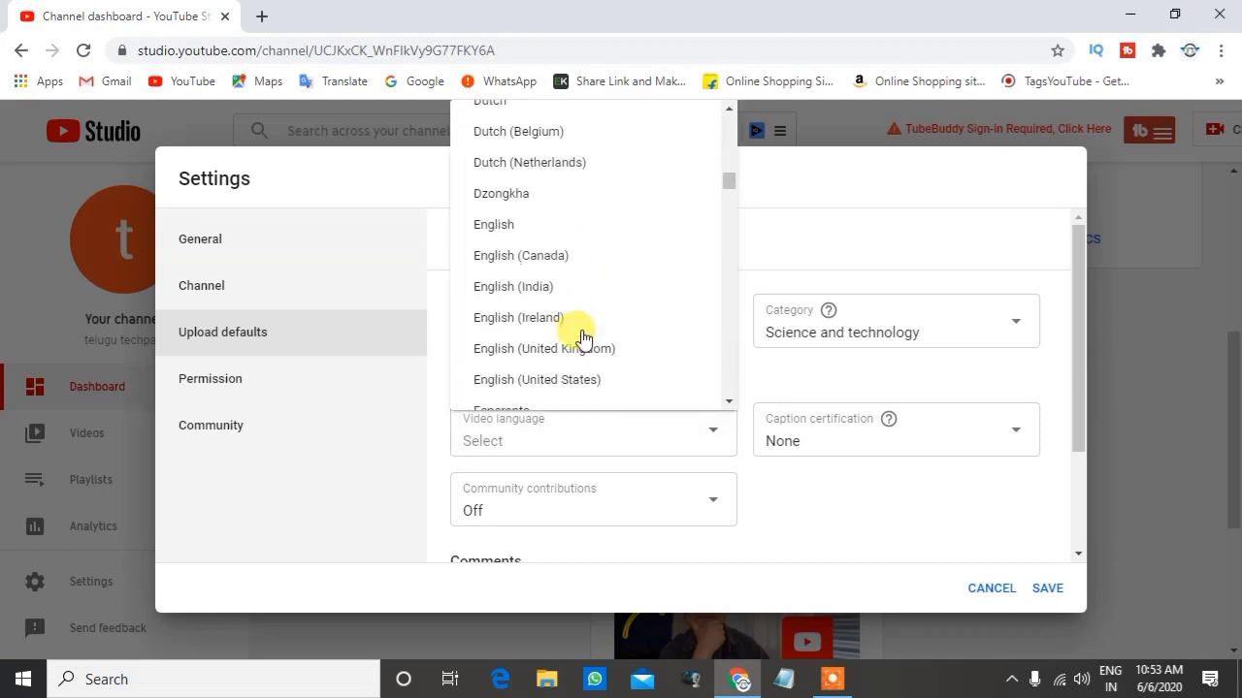
{"action": "scroll", "coordinate": [582, 337], "scroll_direction": "down", "scroll_amount": 4}
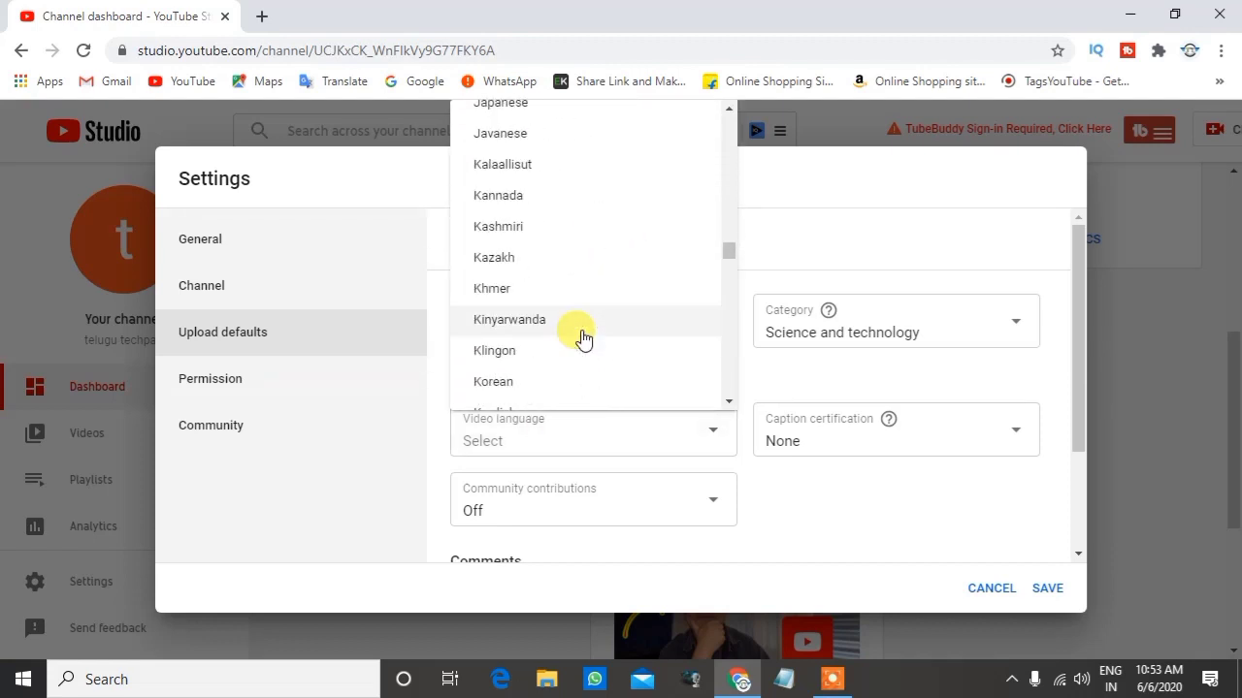
{"action": "scroll", "coordinate": [582, 338], "scroll_direction": "up", "scroll_amount": 4}
{"action": "scroll", "coordinate": [582, 337], "scroll_direction": "down", "scroll_amount": 3}
{"action": "scroll", "coordinate": [582, 337], "scroll_direction": "down", "scroll_amount": 20}
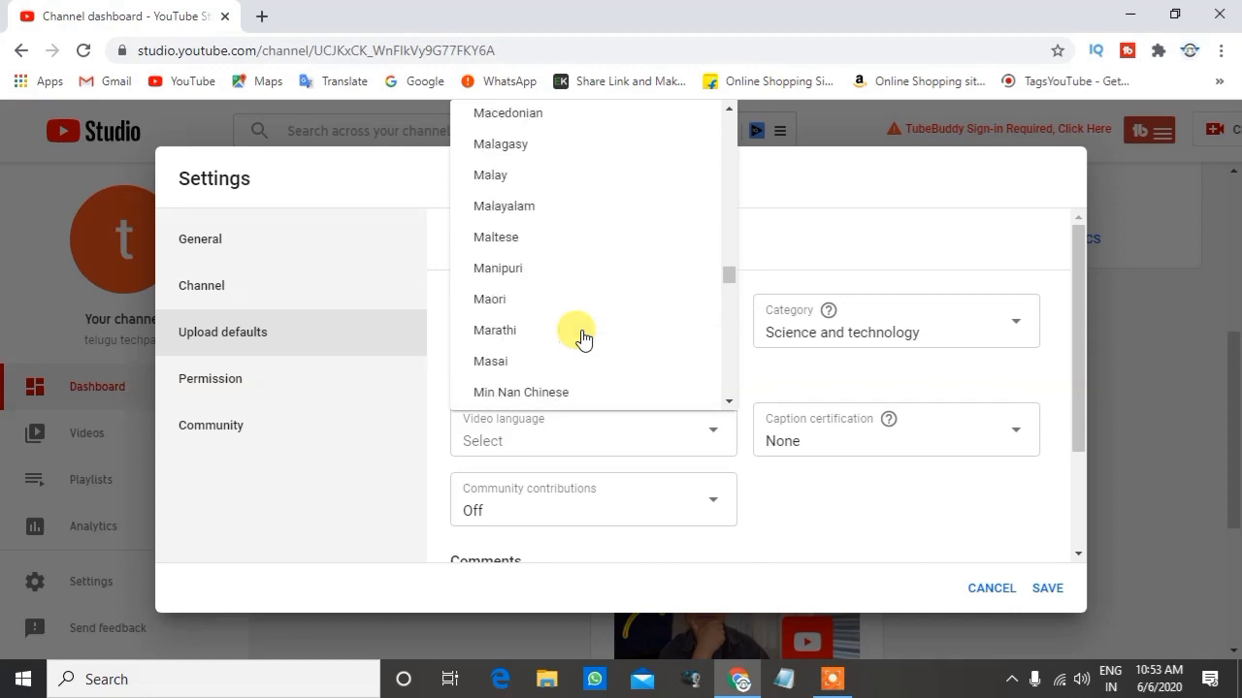
{"action": "scroll", "coordinate": [582, 338], "scroll_direction": "down", "scroll_amount": 3}
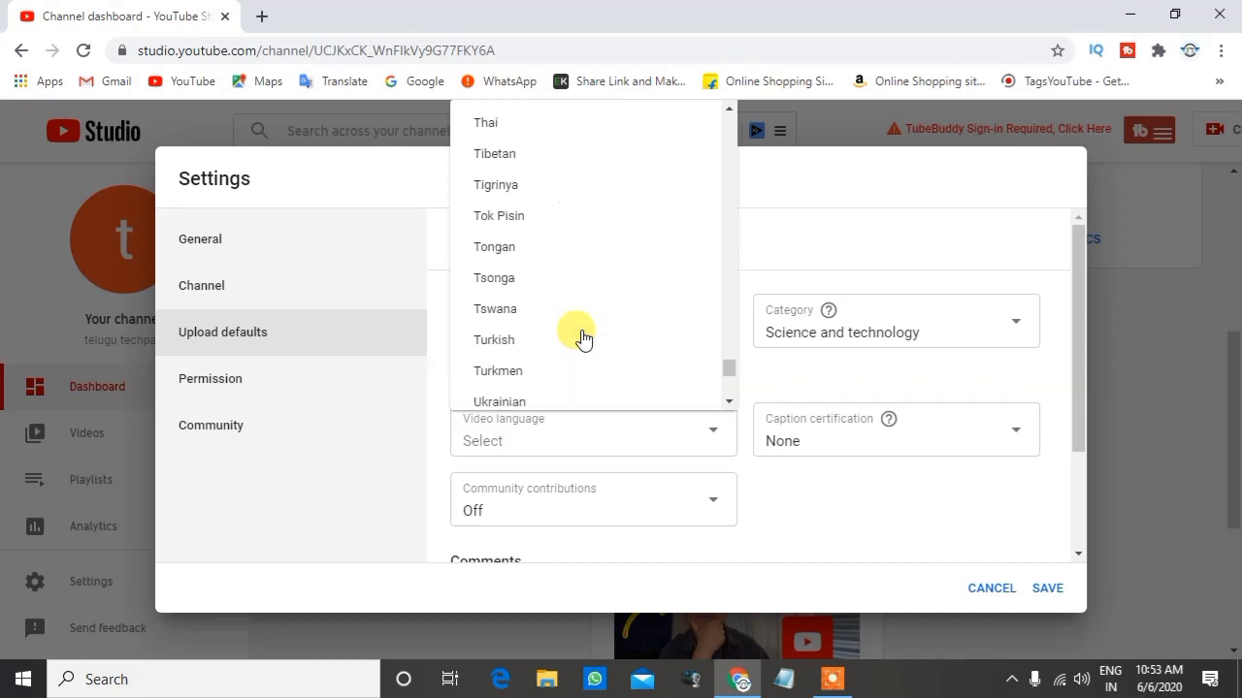
{"action": "scroll", "coordinate": [579, 336], "scroll_direction": "up", "scroll_amount": 2}
{"action": "left_click", "coordinate": [513, 291]}
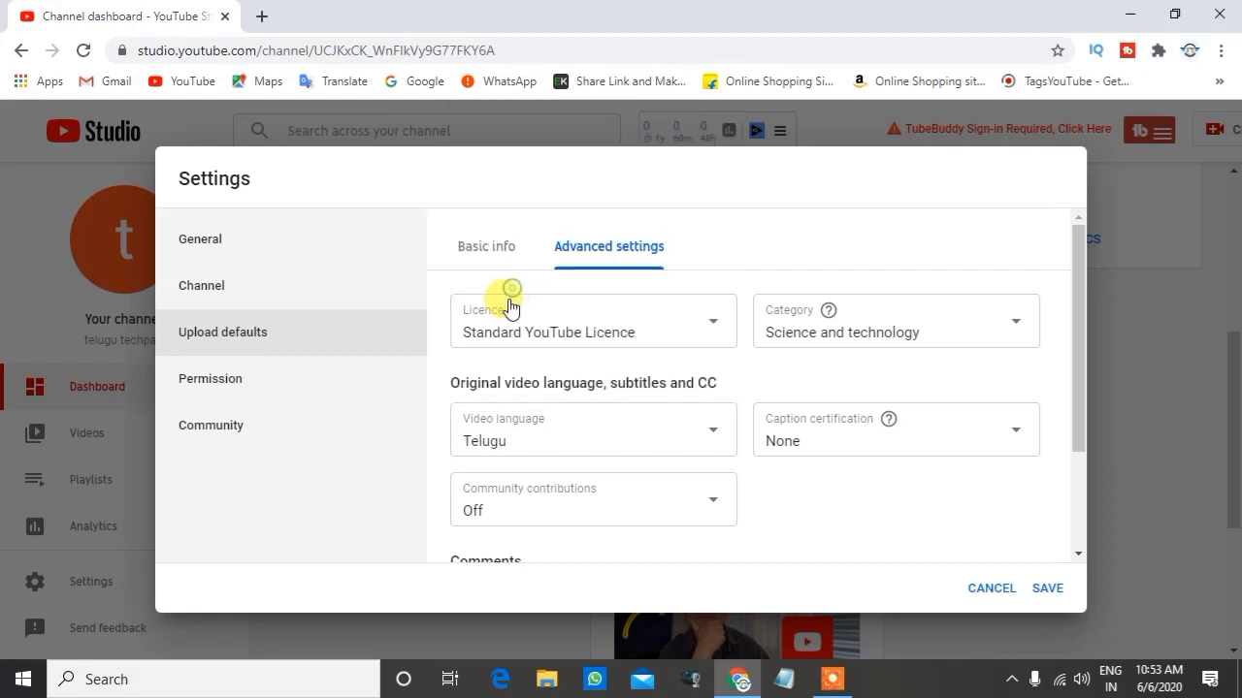
{"action": "scroll", "coordinate": [543, 369], "scroll_direction": "down", "scroll_amount": 3}
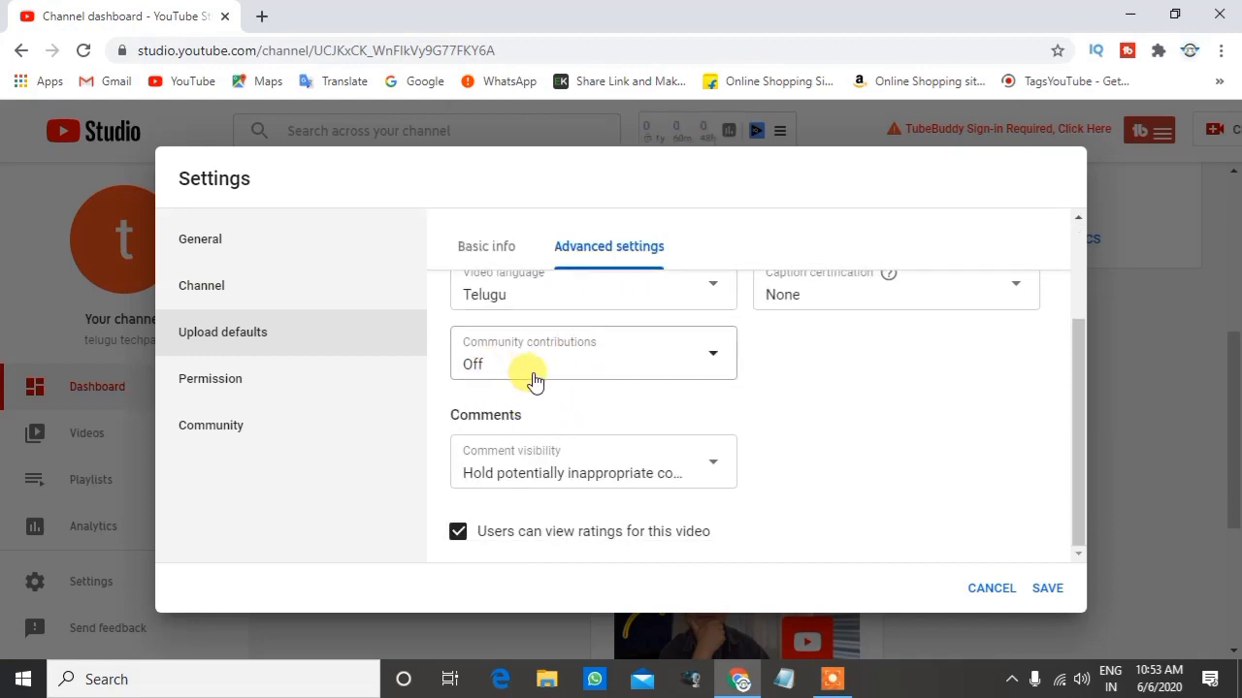
{"action": "scroll", "coordinate": [630, 427], "scroll_direction": "up", "scroll_amount": 3}
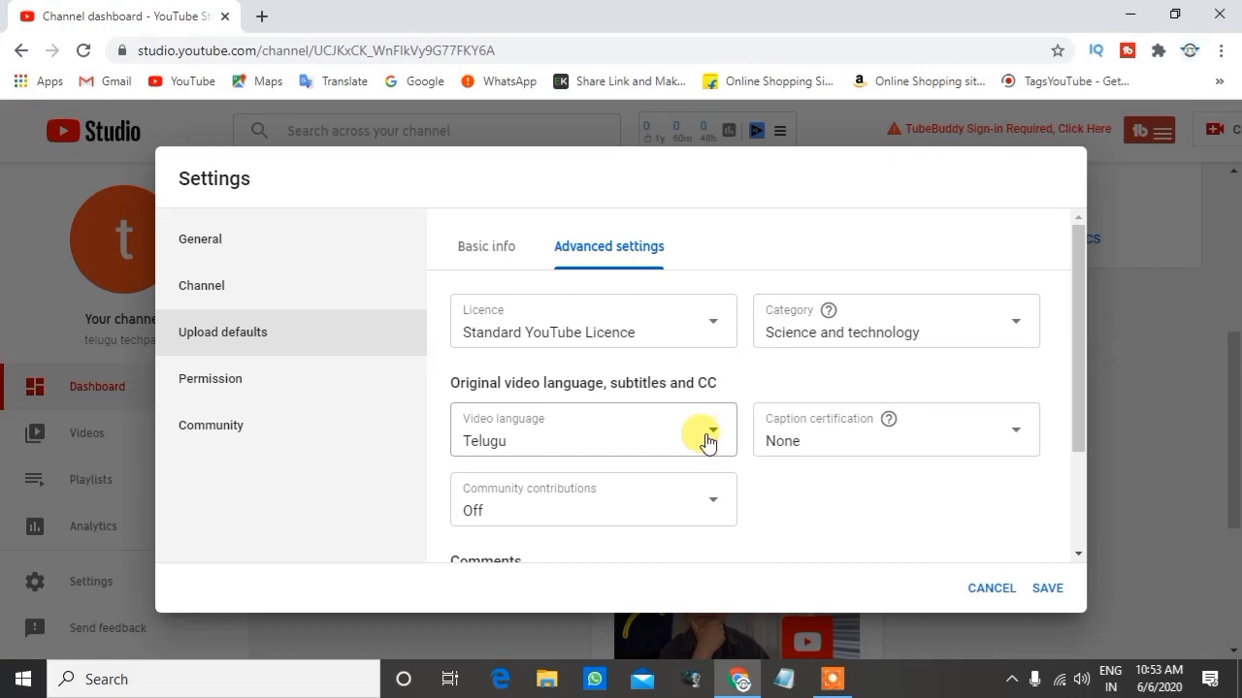
{"action": "left_click", "coordinate": [1036, 588]}
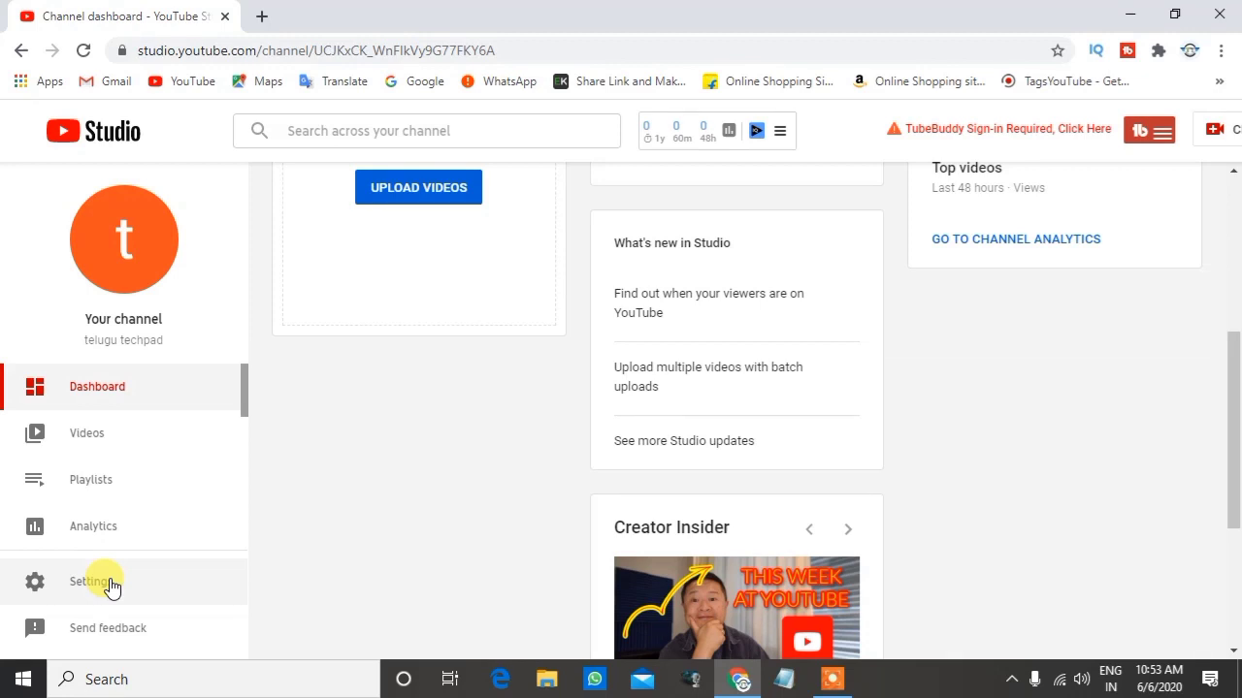
Step: Look over the channel dashboard and open the channel's video list
{"action": "scroll", "coordinate": [822, 551], "scroll_direction": "down", "scroll_amount": 3}
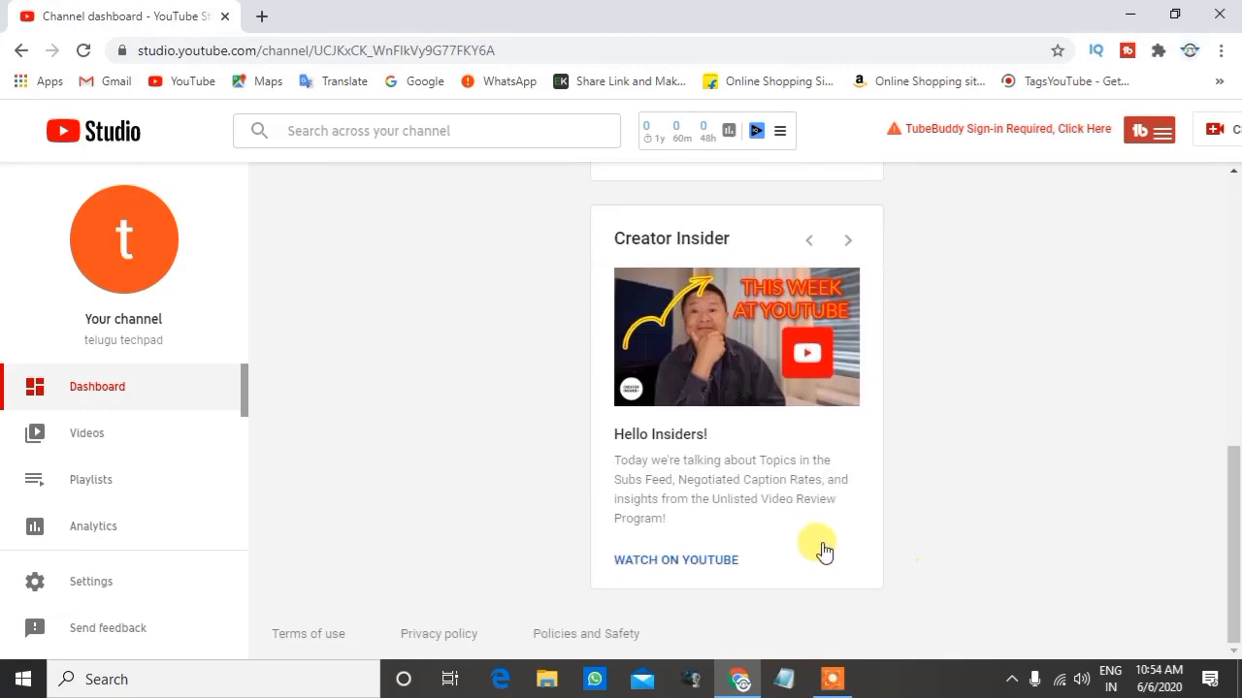
{"action": "scroll", "coordinate": [848, 560], "scroll_direction": "up", "scroll_amount": 4}
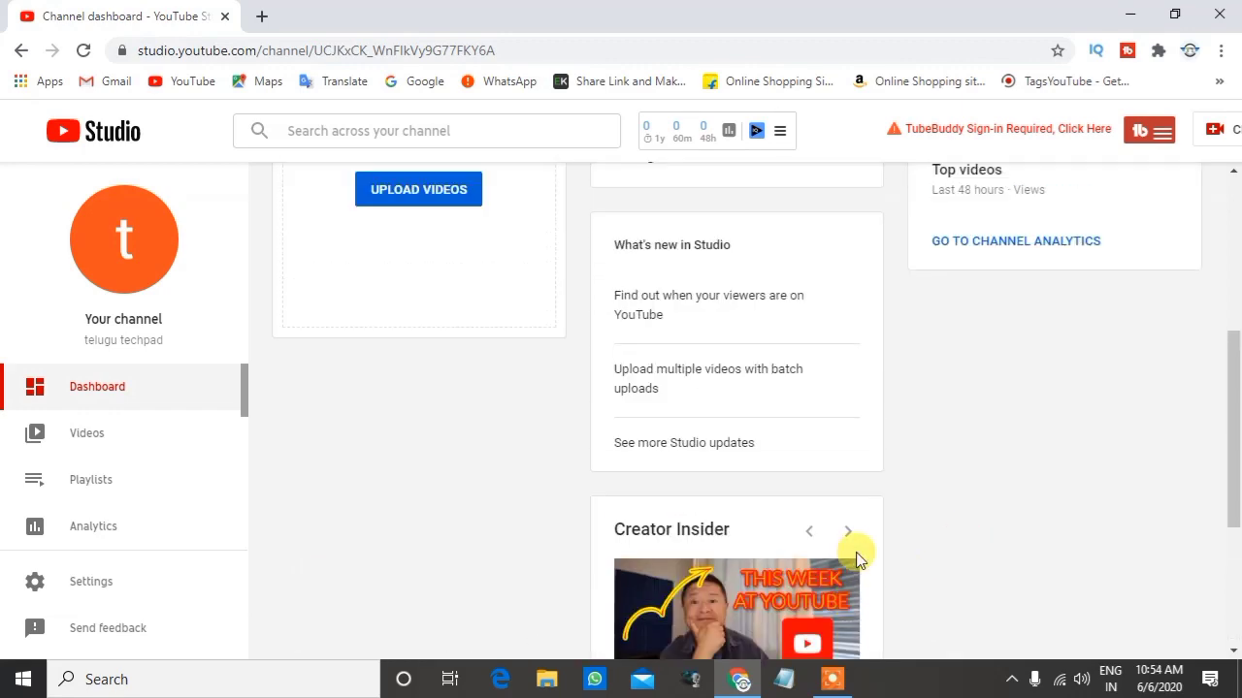
{"action": "scroll", "coordinate": [855, 558], "scroll_direction": "up", "scroll_amount": 3}
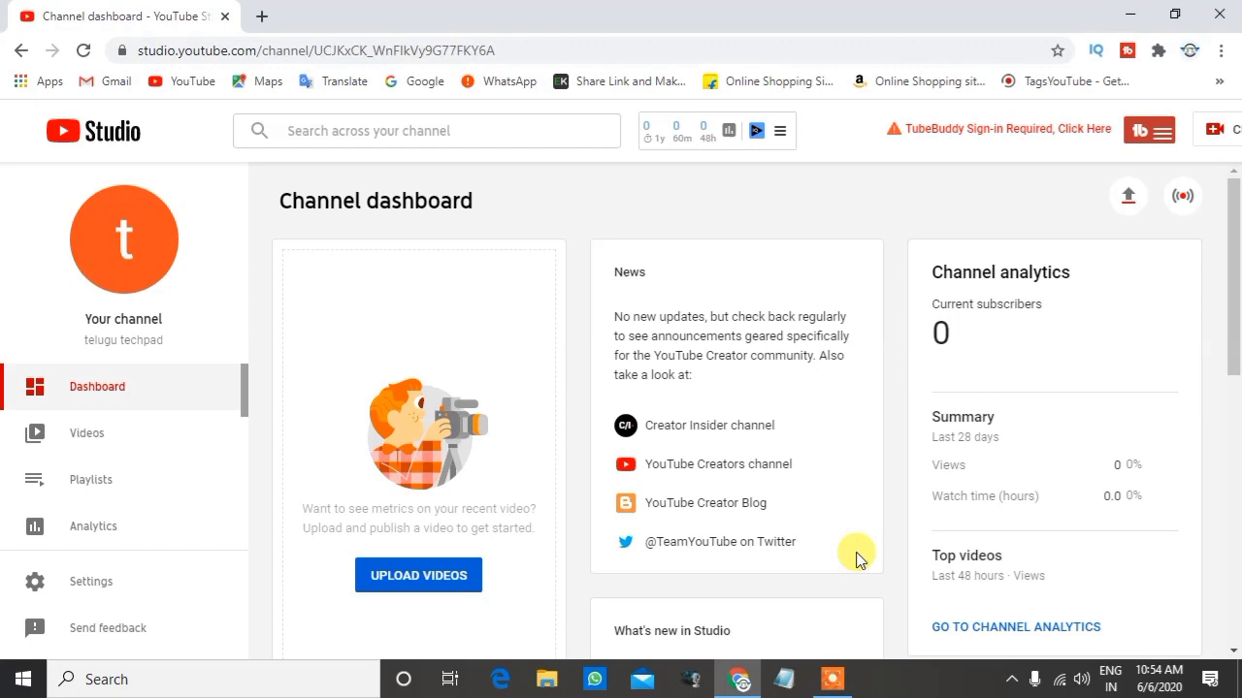
{"action": "scroll", "coordinate": [858, 557], "scroll_direction": "down", "scroll_amount": 3}
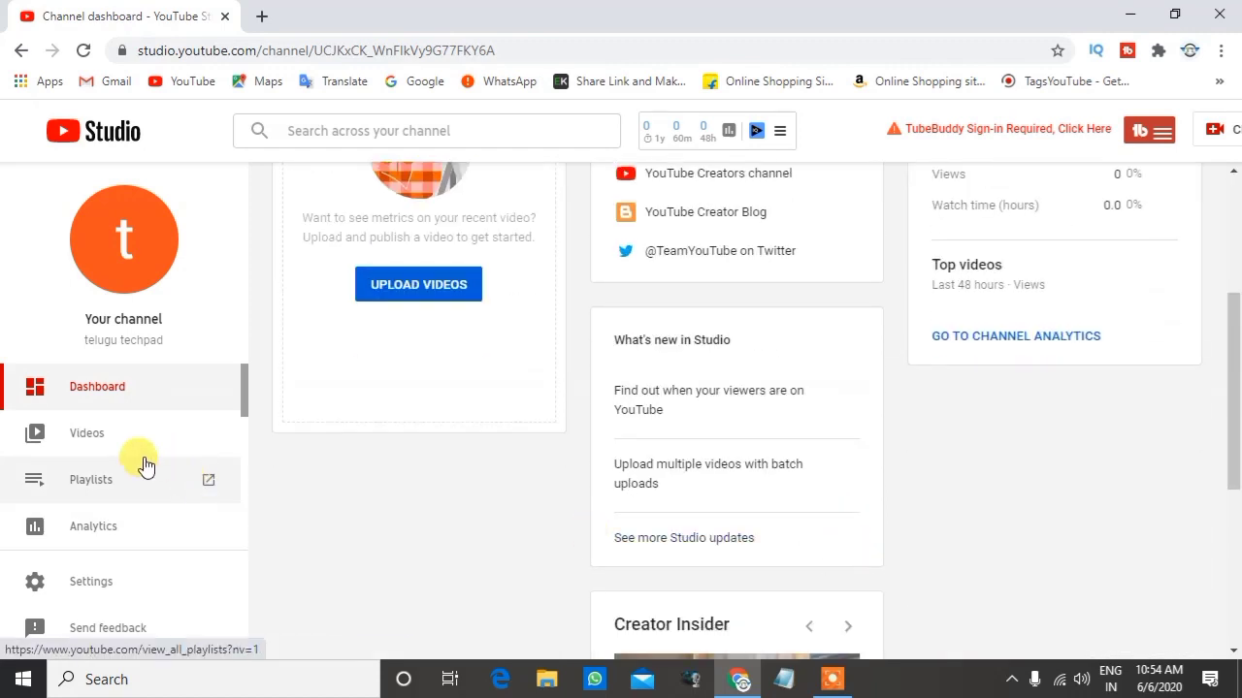
{"action": "left_click", "coordinate": [147, 451]}
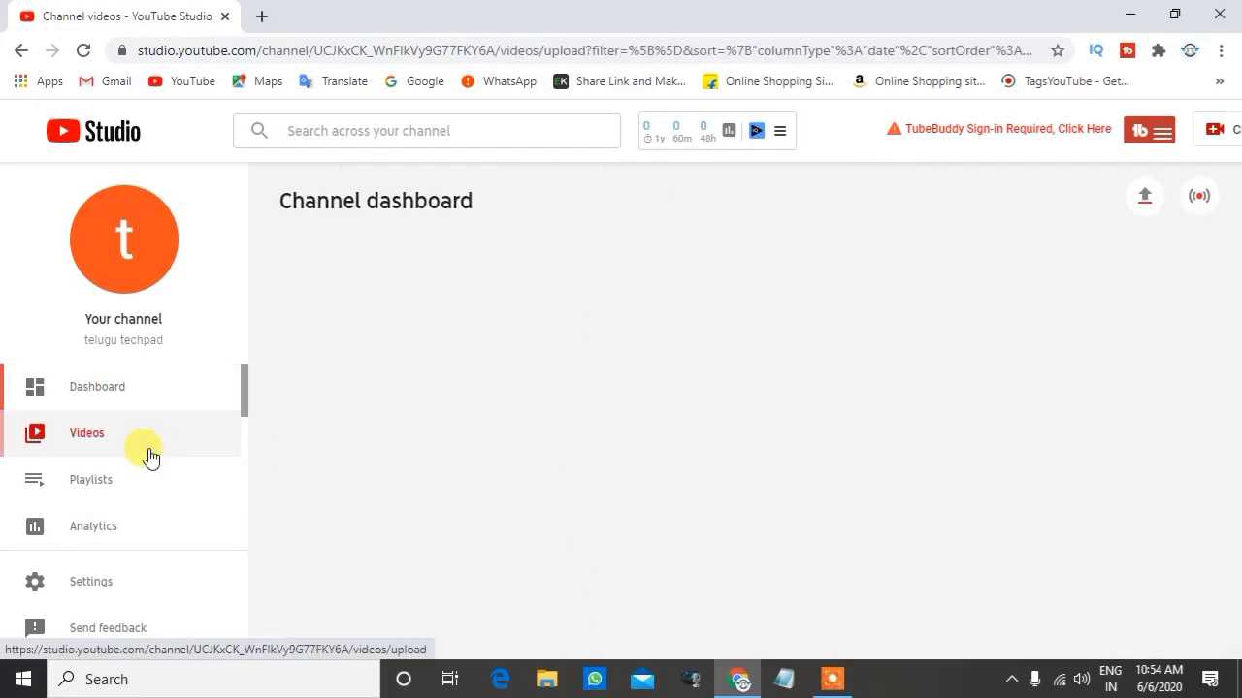